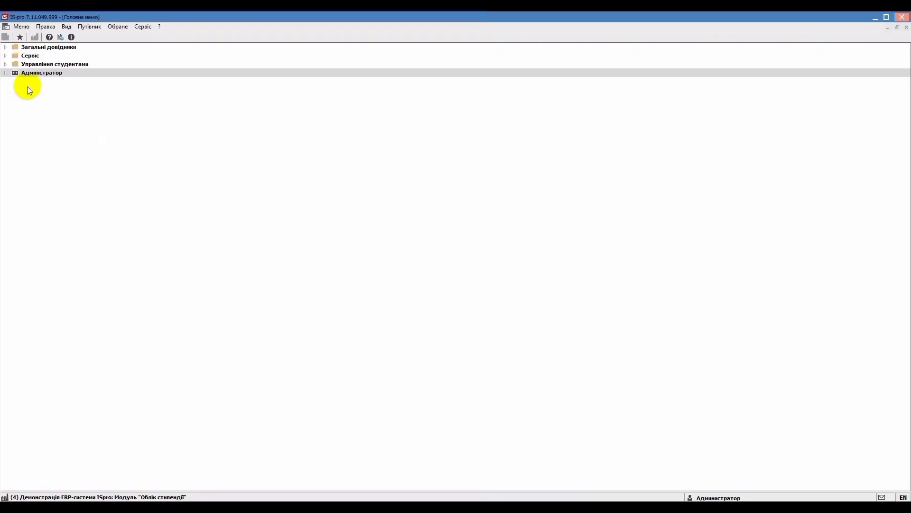
# Open Налаштування under Управління студентами and review the payment types in Премії, Податки, Внески, Виконавчі листи and Виплати
pyautogui.click(5, 63)
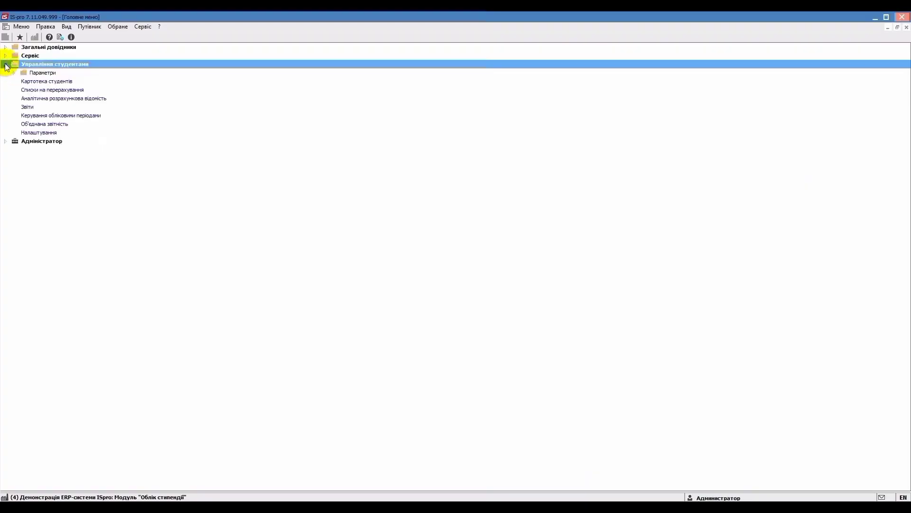
pyautogui.doubleClick(42, 132)
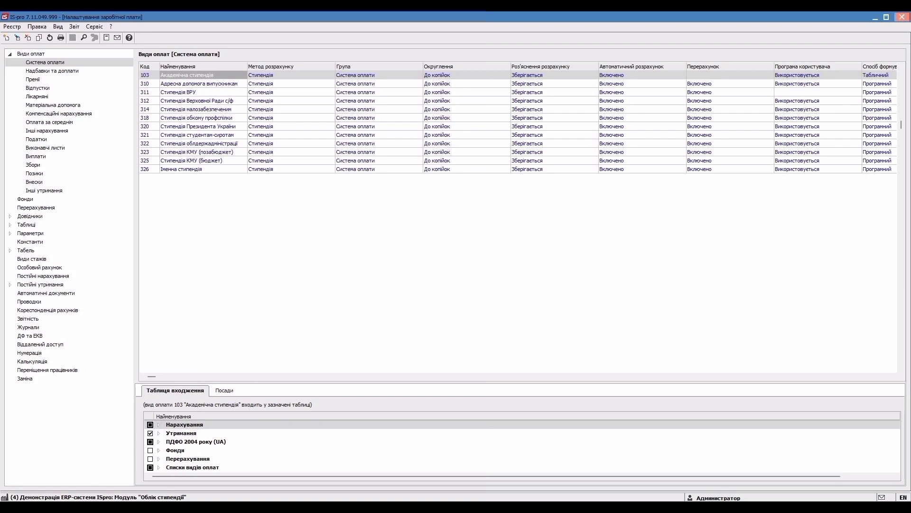
pyautogui.click(33, 79)
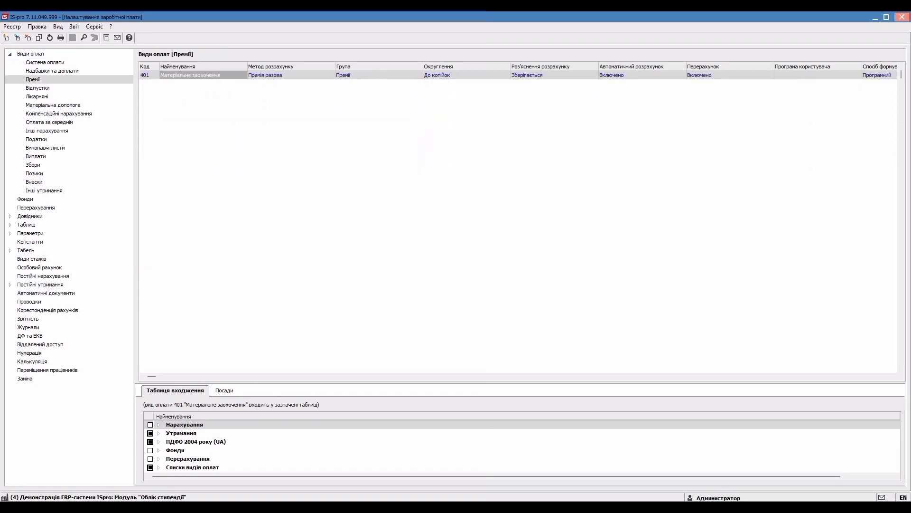
pyautogui.click(36, 139)
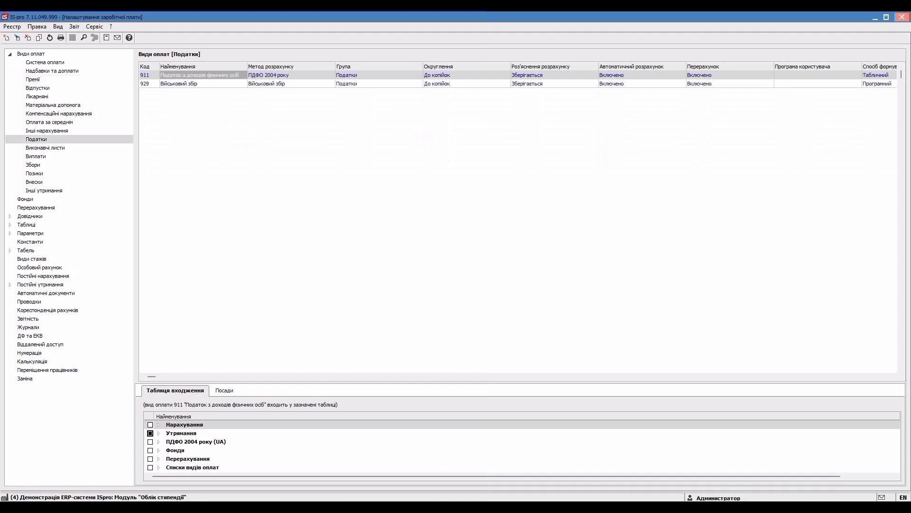
pyautogui.click(34, 181)
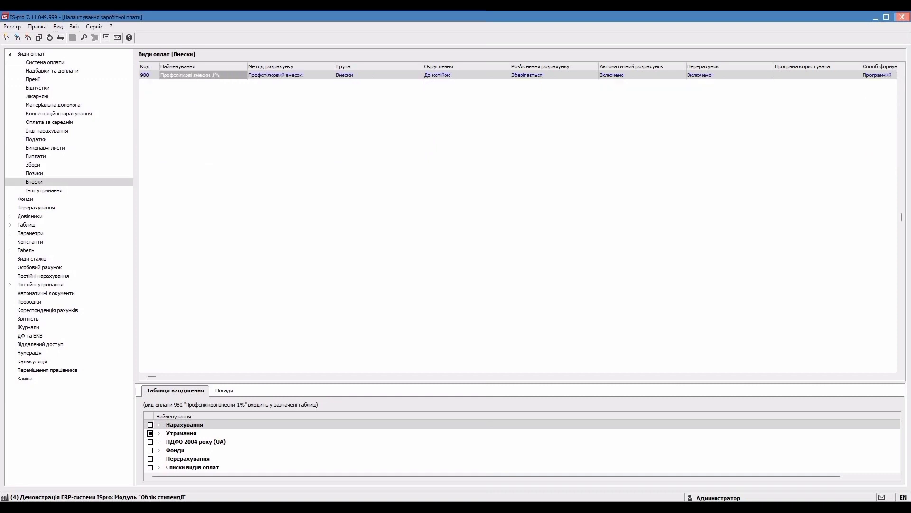
pyautogui.click(45, 148)
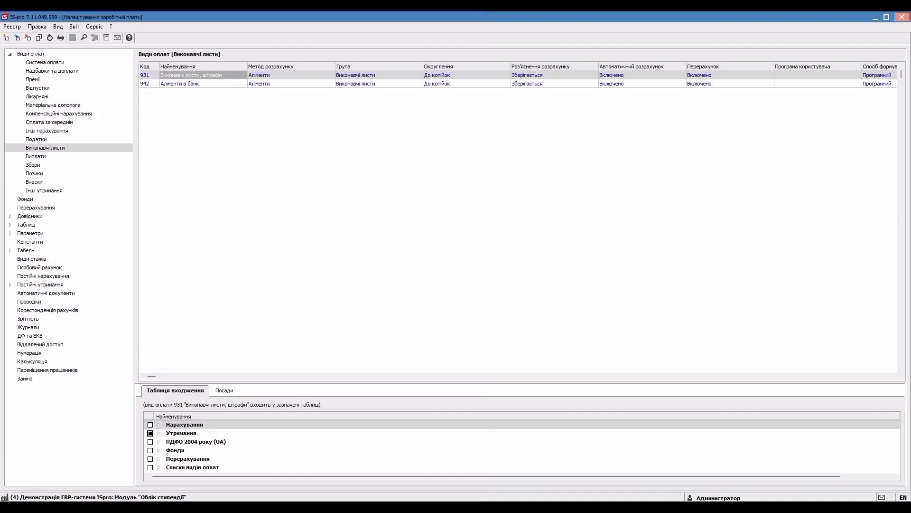
pyautogui.click(35, 156)
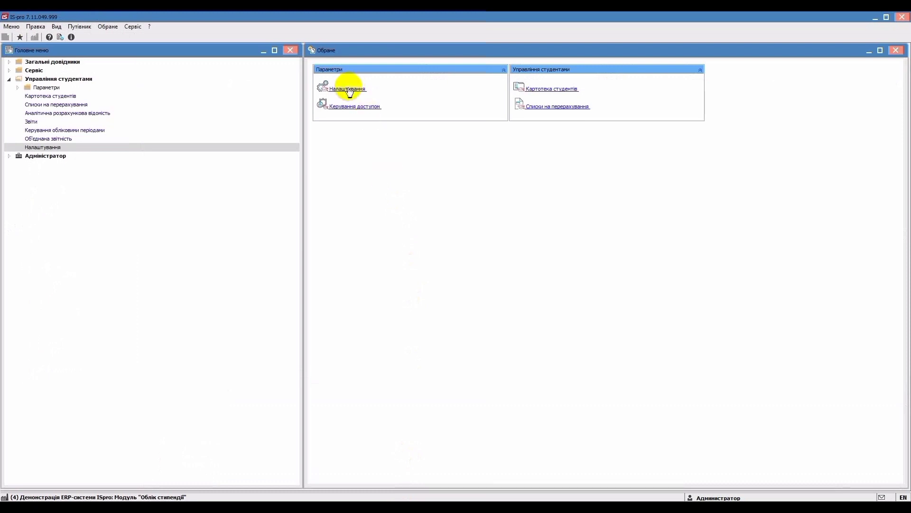
# Open the favourite Налаштування under Параметри and review the directories Форми навчання, Курси, Освітньо-кваліфікаційні рівні and Навчальні схеми
pyautogui.click(349, 89)
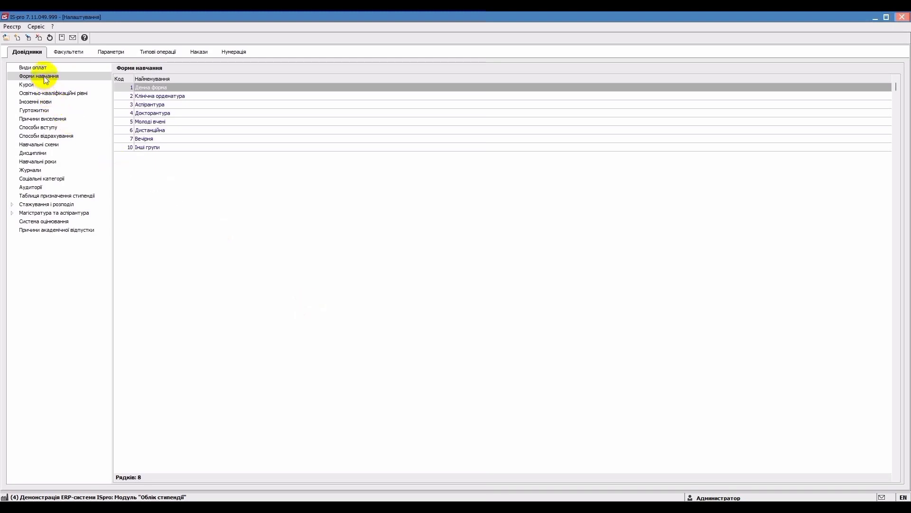
pyautogui.click(44, 76)
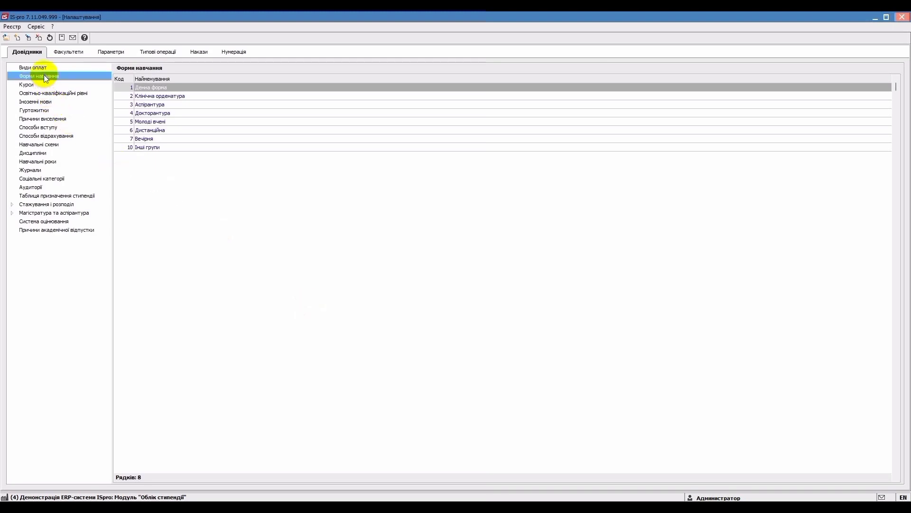
pyautogui.click(37, 87)
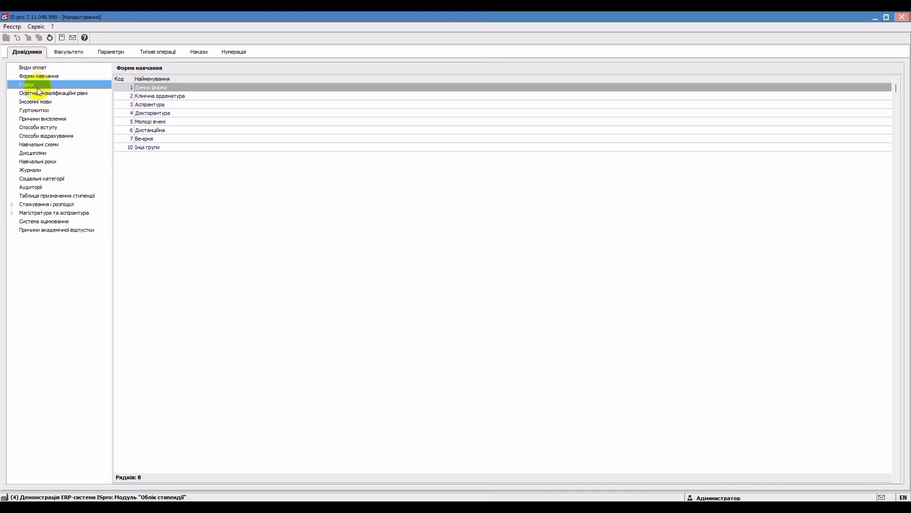
pyautogui.click(45, 93)
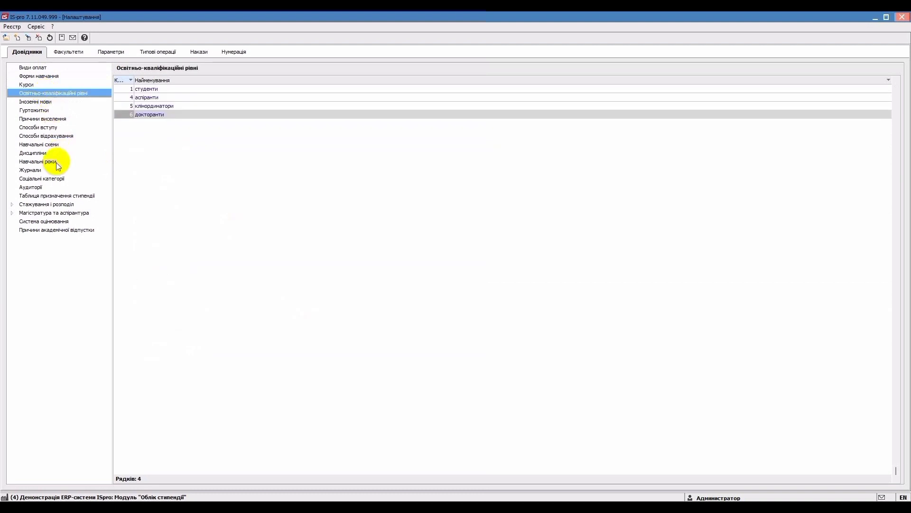
pyautogui.click(53, 145)
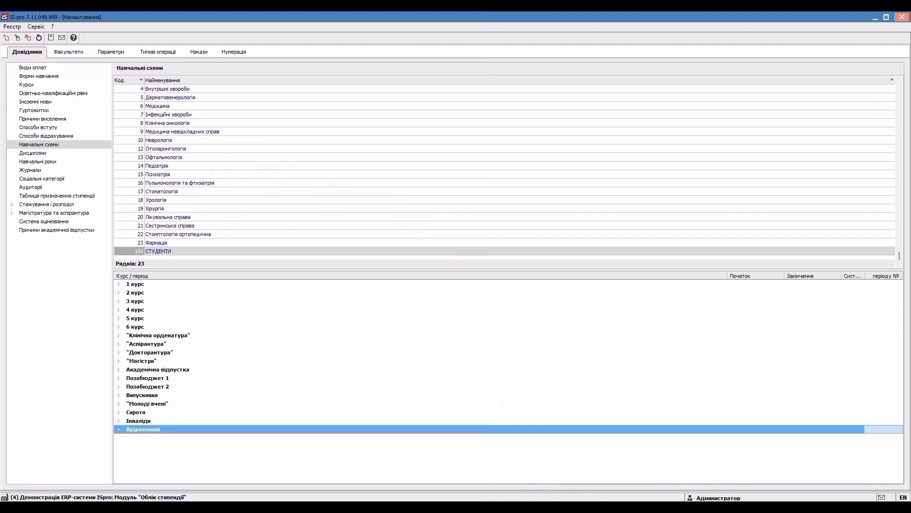
# Expand Стоматологічний факультет through Спеціальність "Стоматологія" and Денна форма to 1 курс, view group 1/Підгр. 1к., and close the settings
pyautogui.click(68, 51)
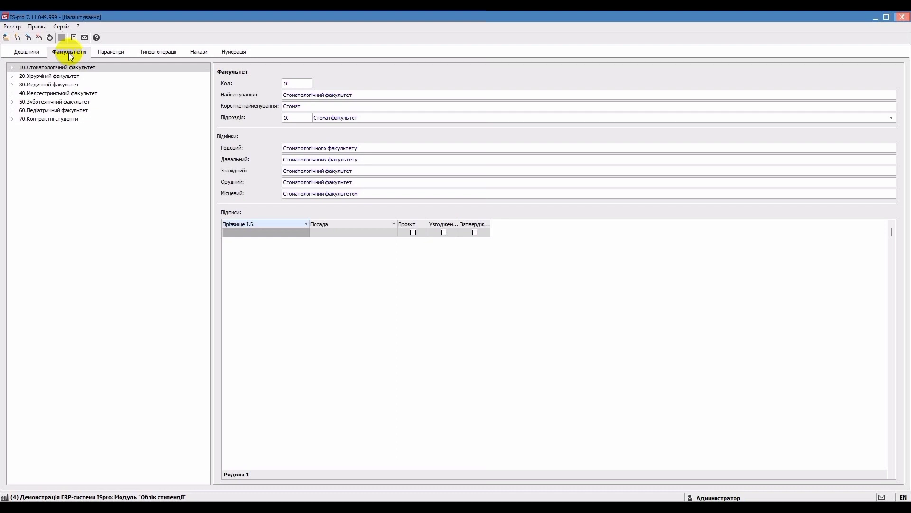
pyautogui.click(12, 68)
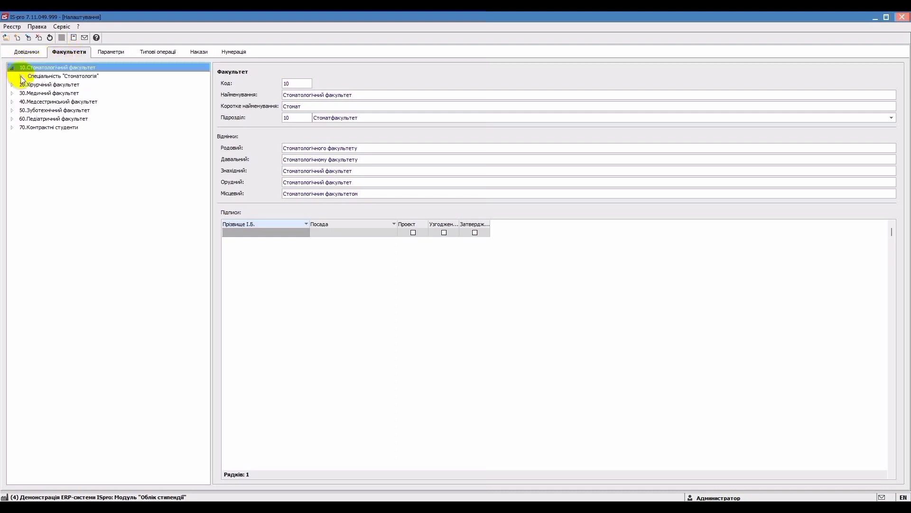
pyautogui.click(20, 76)
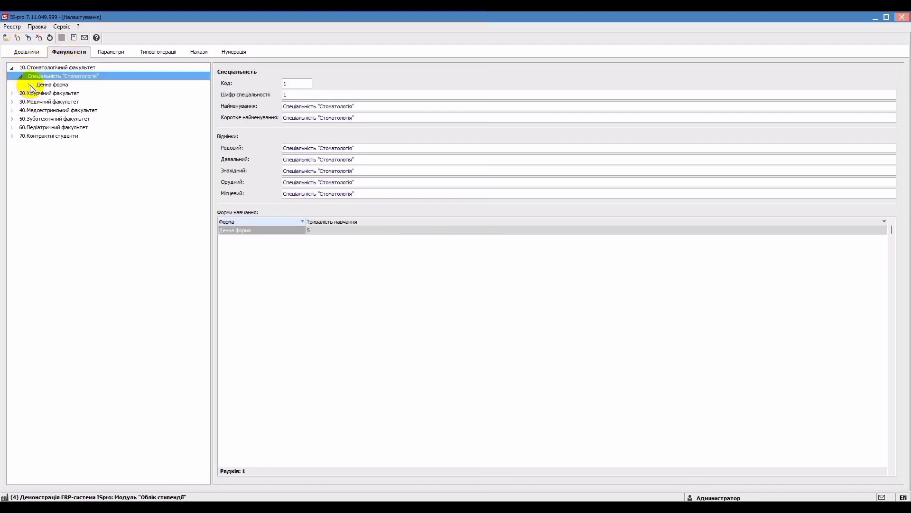
pyautogui.click(29, 85)
pyautogui.click(37, 93)
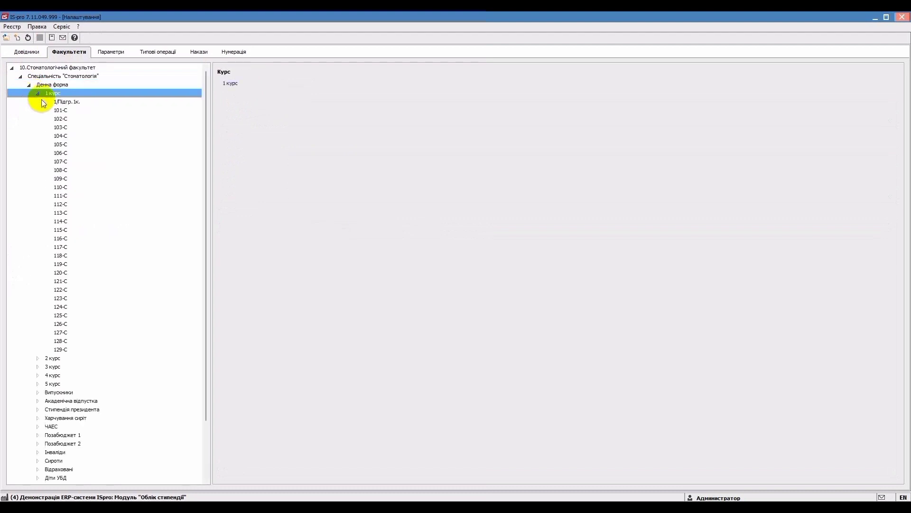
pyautogui.click(67, 102)
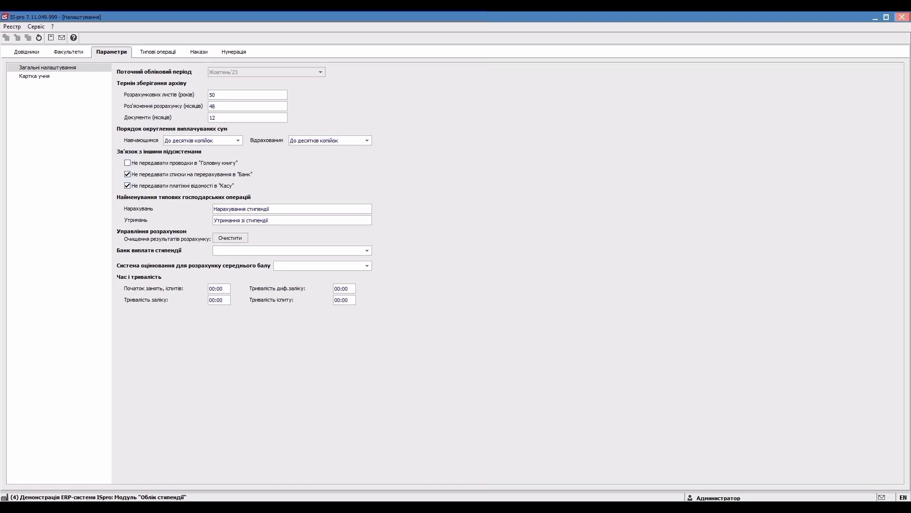
pyautogui.press('Escape')
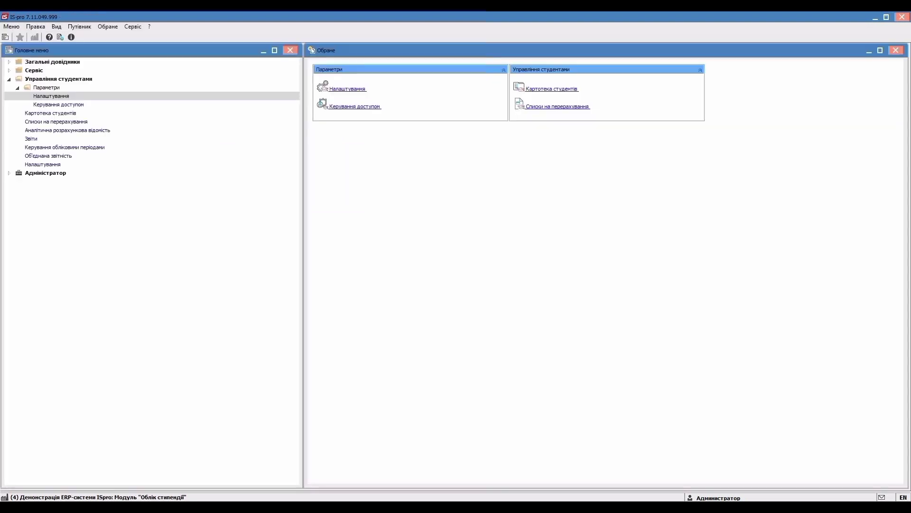
# View the administrator's document access rights in Керування доступом and close it
pyautogui.click(351, 105)
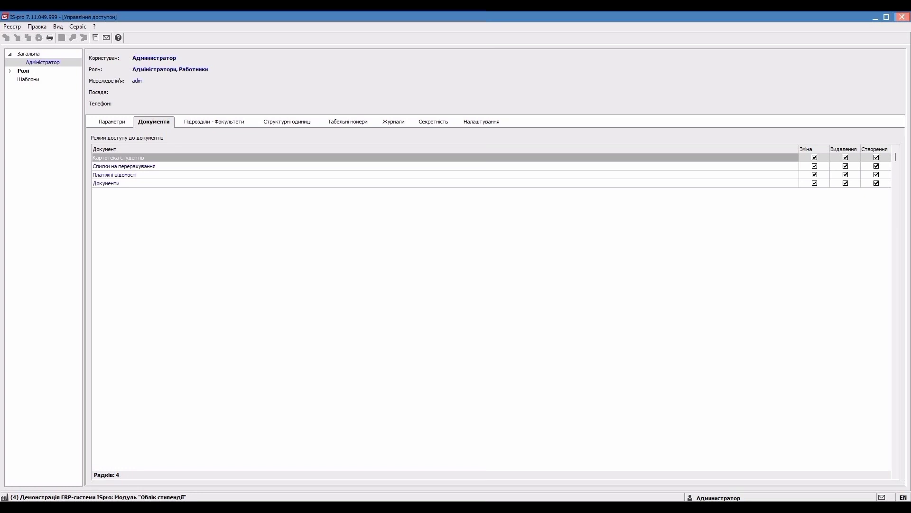
pyautogui.press('Escape')
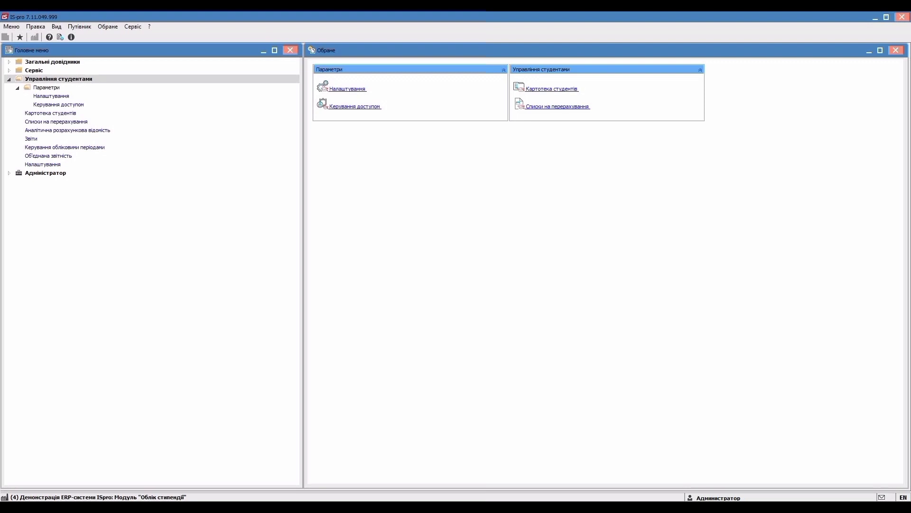
# Open Картотека студентів and list group 1/Підгр. 1к. of Стоматологічний факультет, Денна форма, 1 курс
pyautogui.click(551, 89)
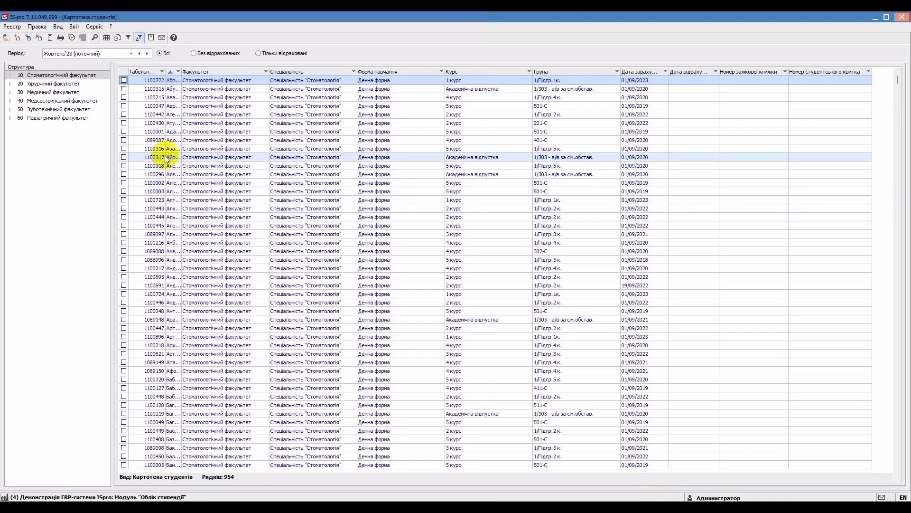
pyautogui.click(9, 75)
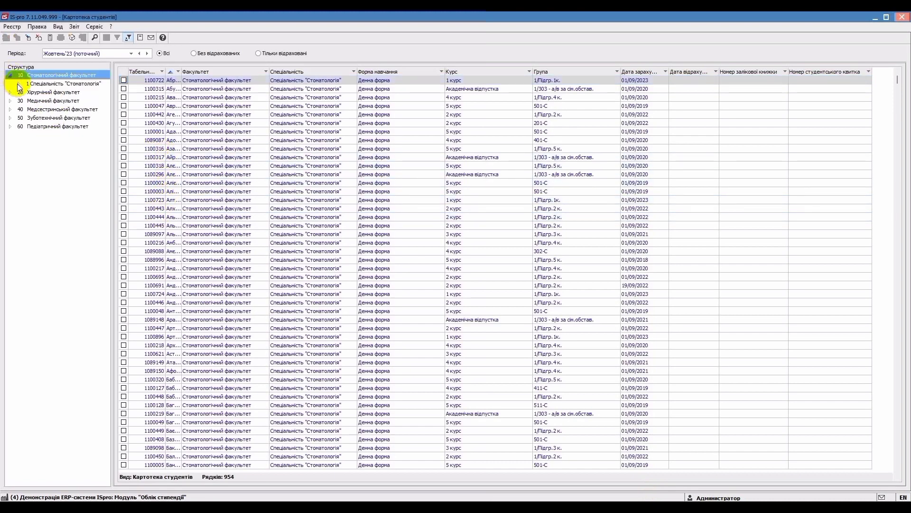
pyautogui.click(18, 85)
pyautogui.click(27, 93)
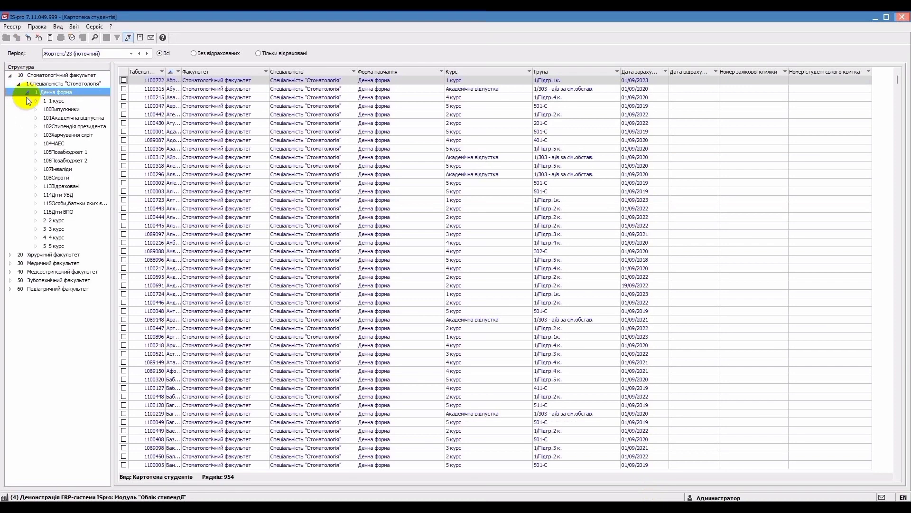
pyautogui.click(36, 101)
pyautogui.click(68, 111)
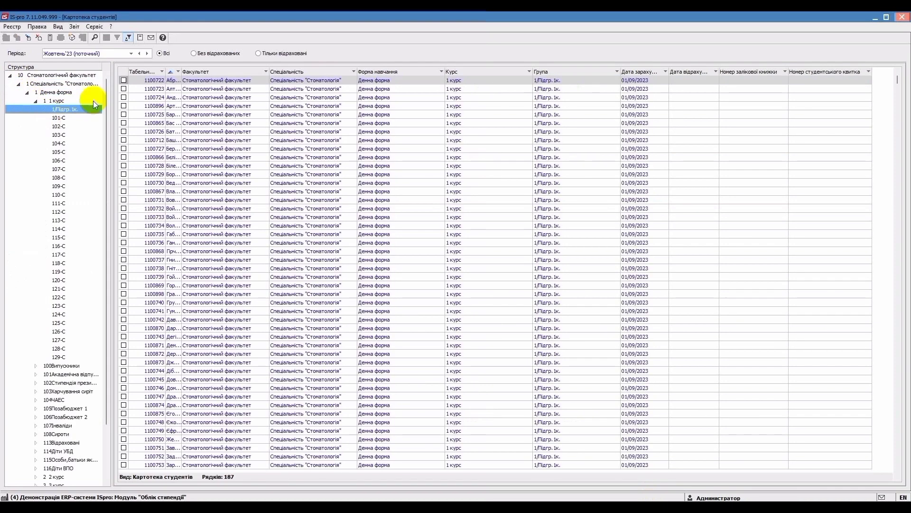
# Check the number, name, course and enrolment date of the first student in the list, and open that student's card
pyautogui.click(152, 81)
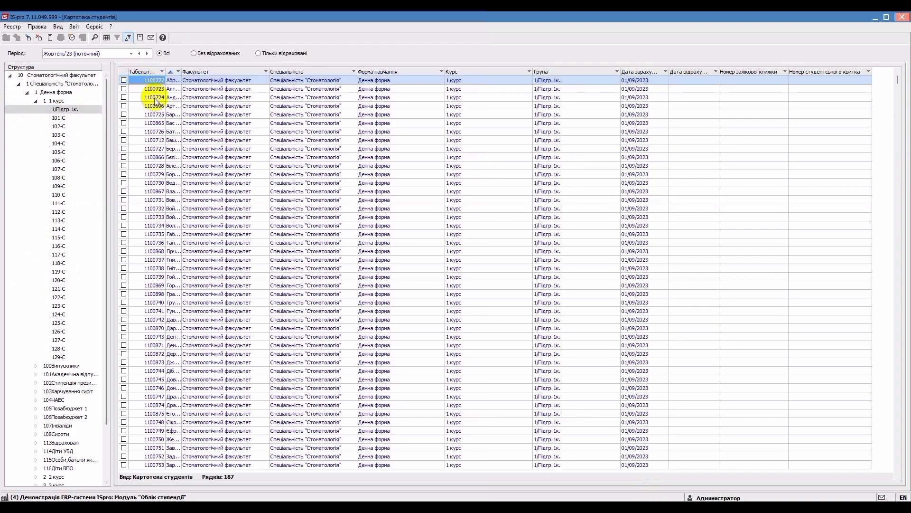
pyautogui.click(173, 81)
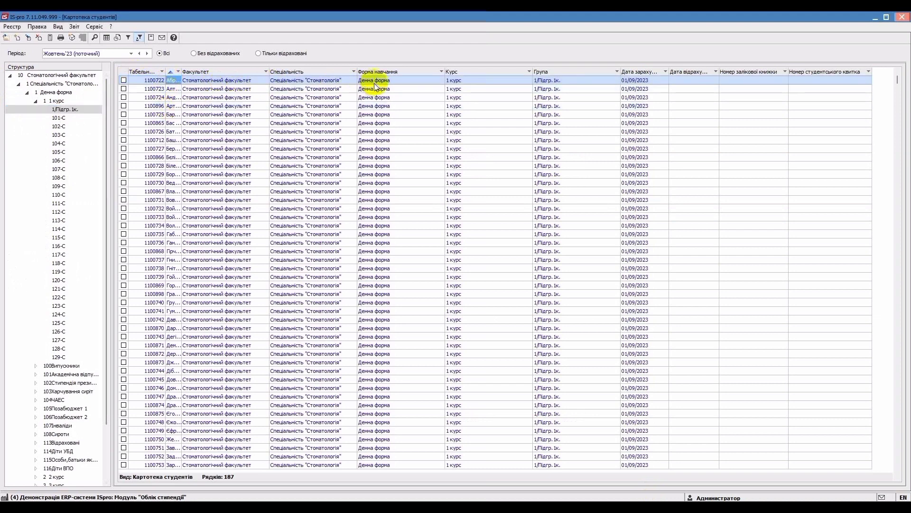
pyautogui.click(468, 79)
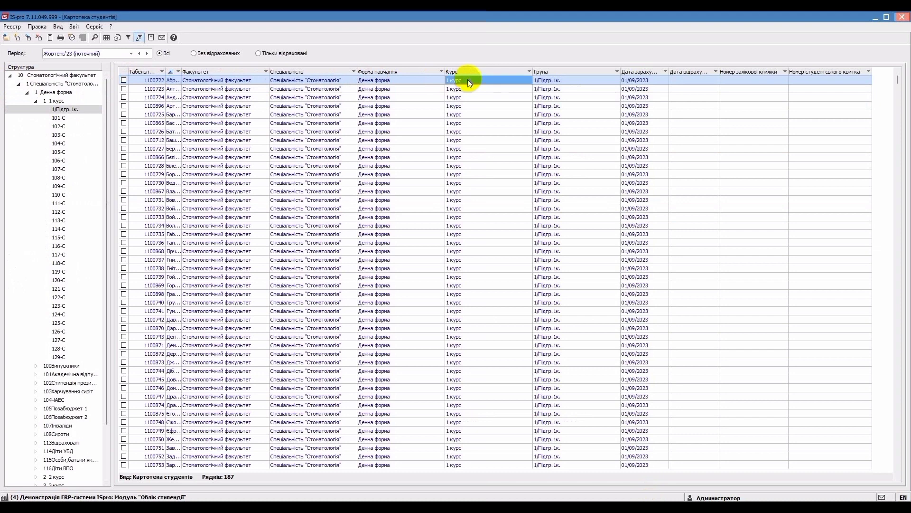
pyautogui.click(636, 80)
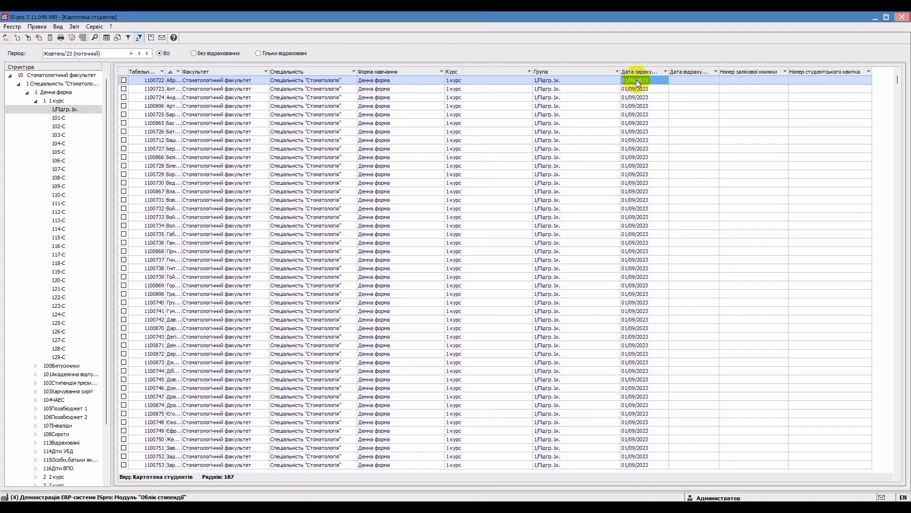
pyautogui.click(212, 80)
pyautogui.doubleClick(211, 82)
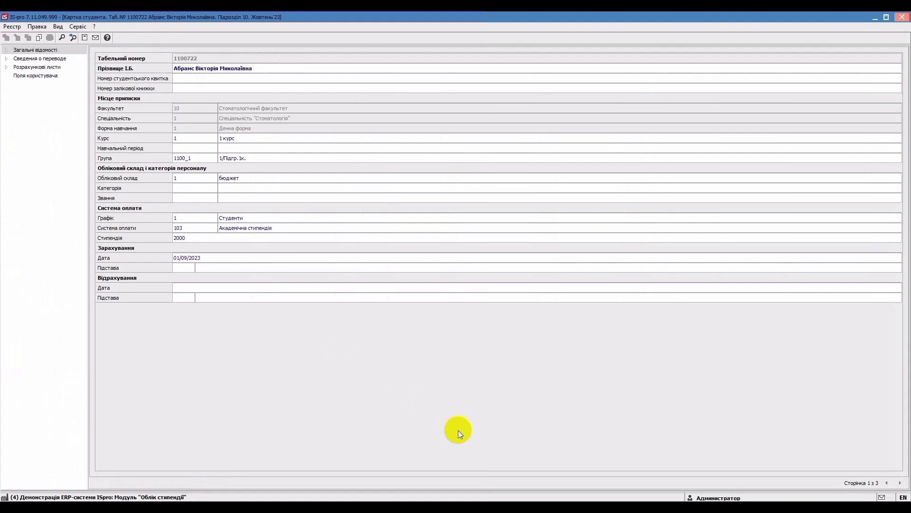
# Review the name and Група fields of the student card and the available Обліковий склад options, keeping бюджет
pyautogui.click(296, 67)
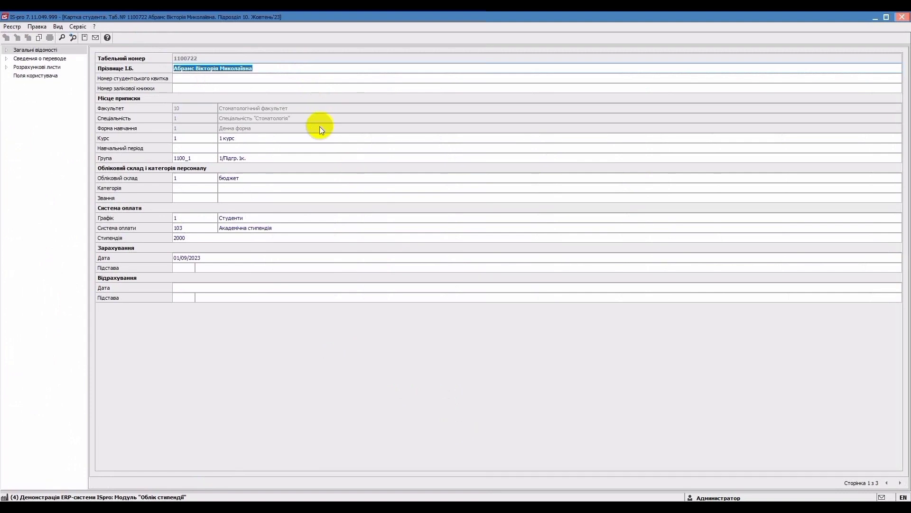
pyautogui.click(316, 158)
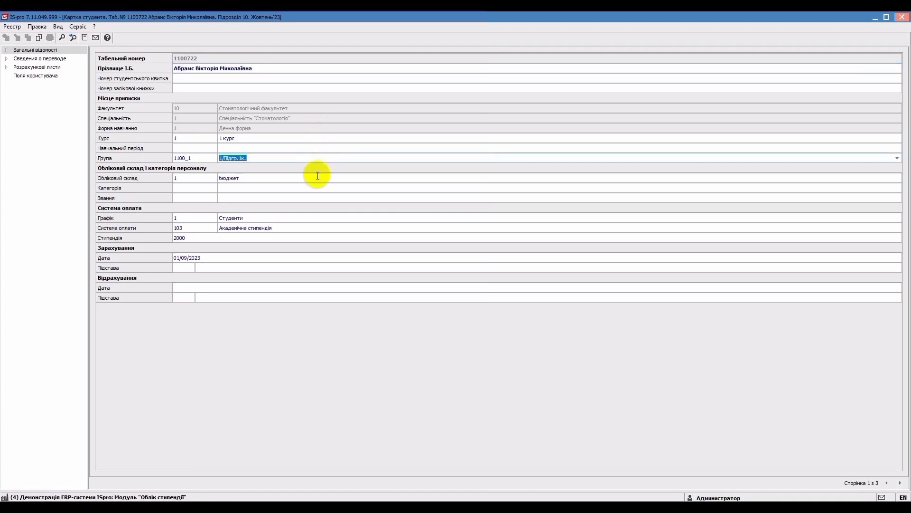
pyautogui.click(318, 178)
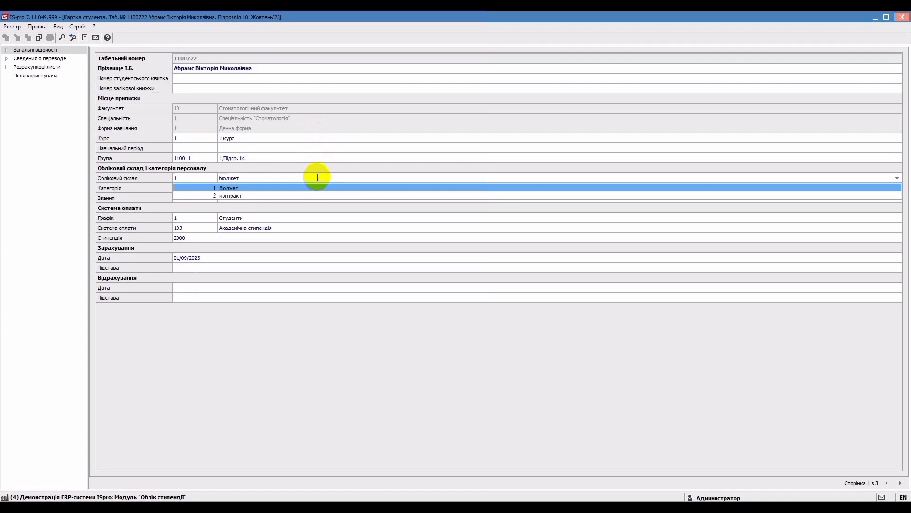
pyautogui.press('Return')
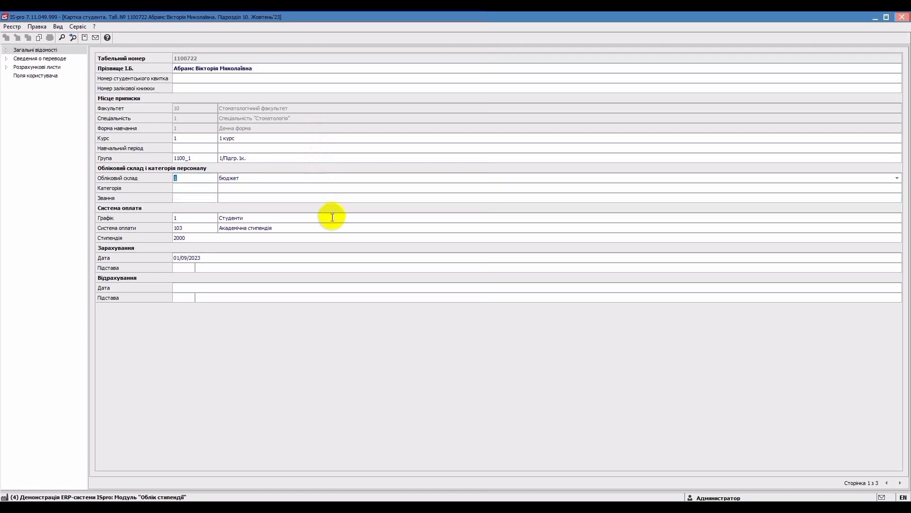
# Review the Графік field and the list of payment types for Система оплати, closing the list without changing the selection
pyautogui.click(332, 217)
pyautogui.doubleClick(337, 227)
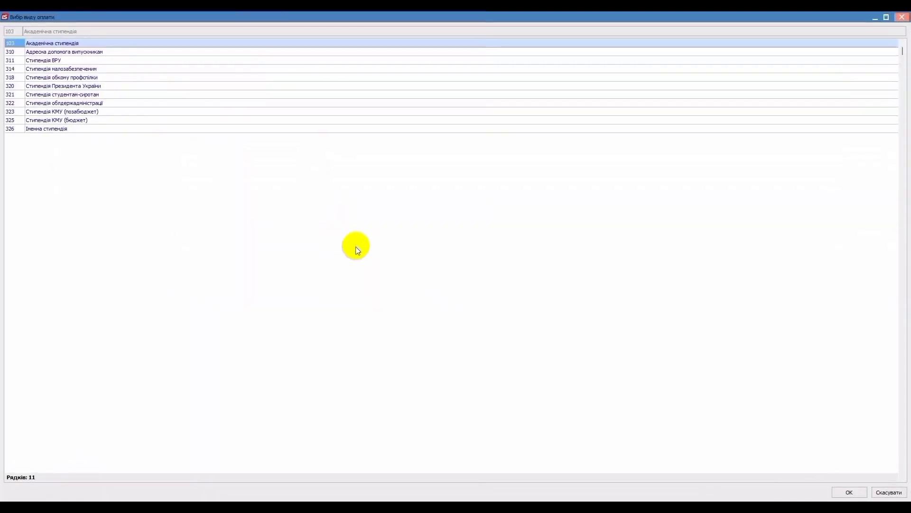
pyautogui.click(902, 18)
pyautogui.press('Return')
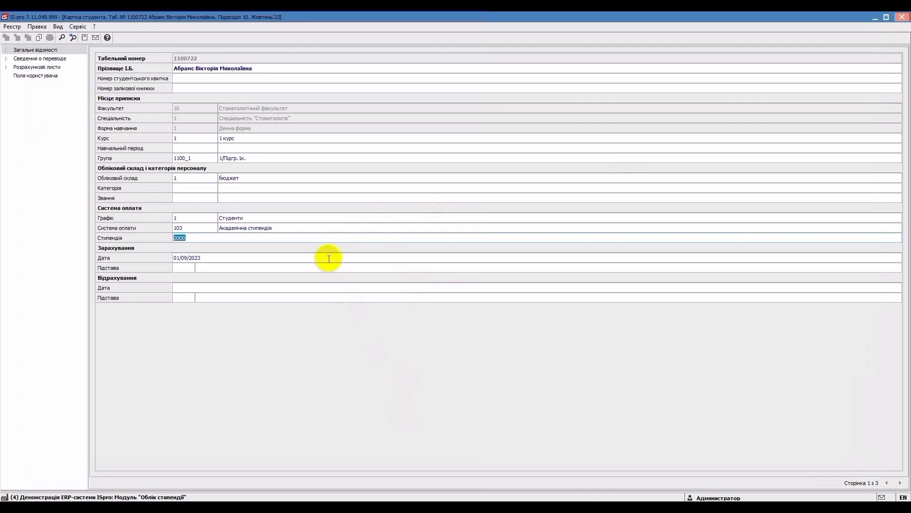
# Review the enrolment date, РНОКПП, Джерело фінансування, Код бюджетної класифікації, Контракт and Сирота fields of the student card
pyautogui.press('Return')
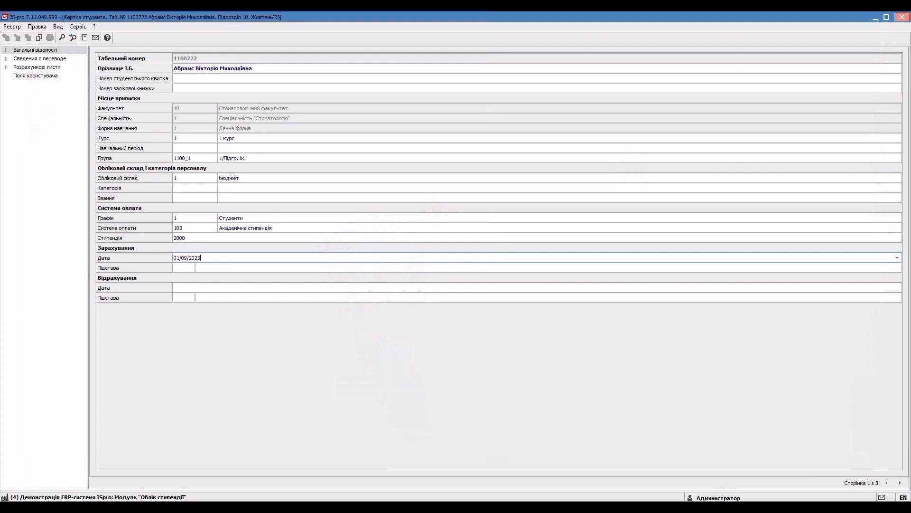
pyautogui.press('pagedown')
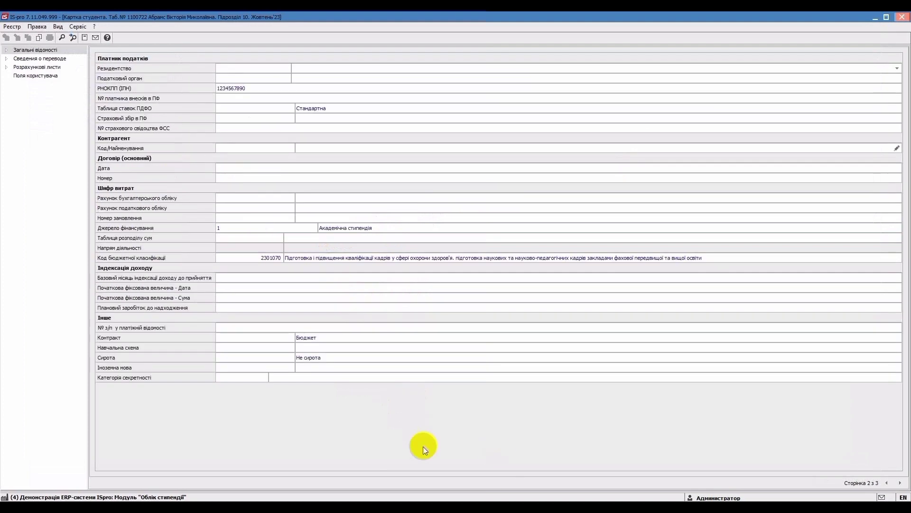
pyautogui.click(411, 89)
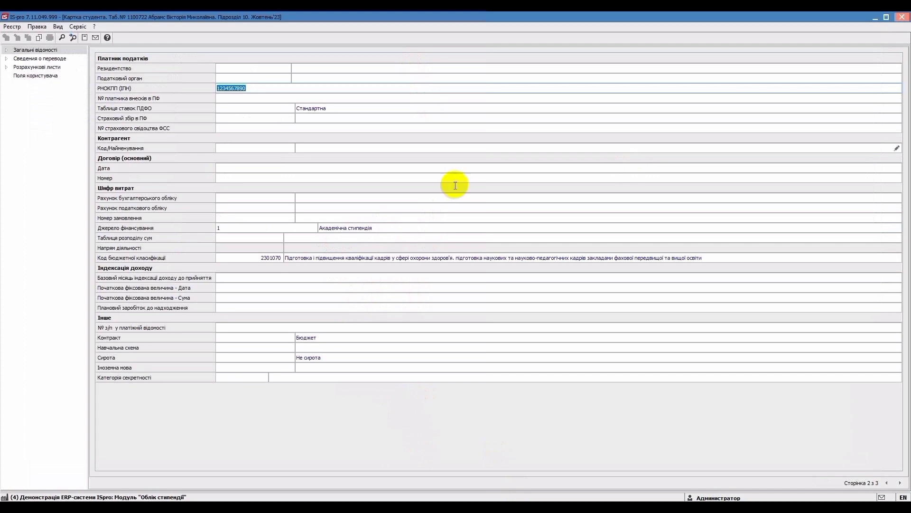
pyautogui.click(454, 226)
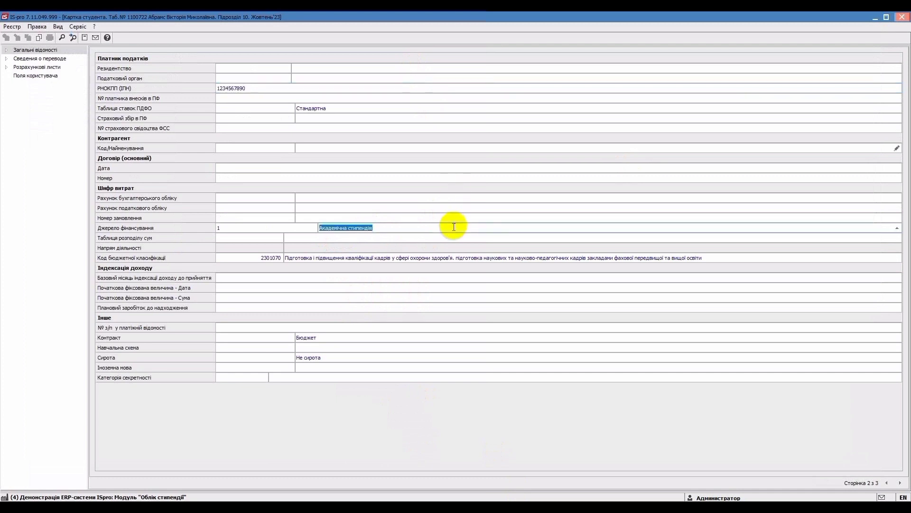
pyautogui.click(735, 257)
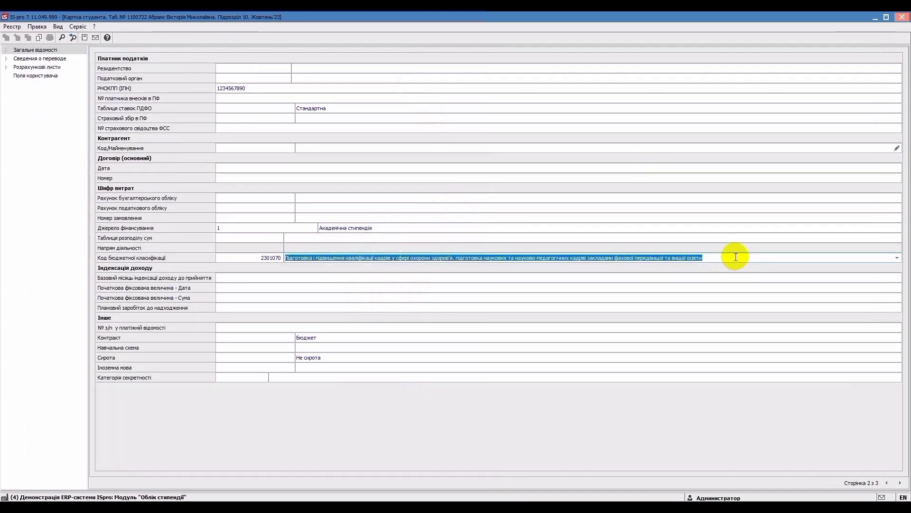
pyautogui.click(266, 337)
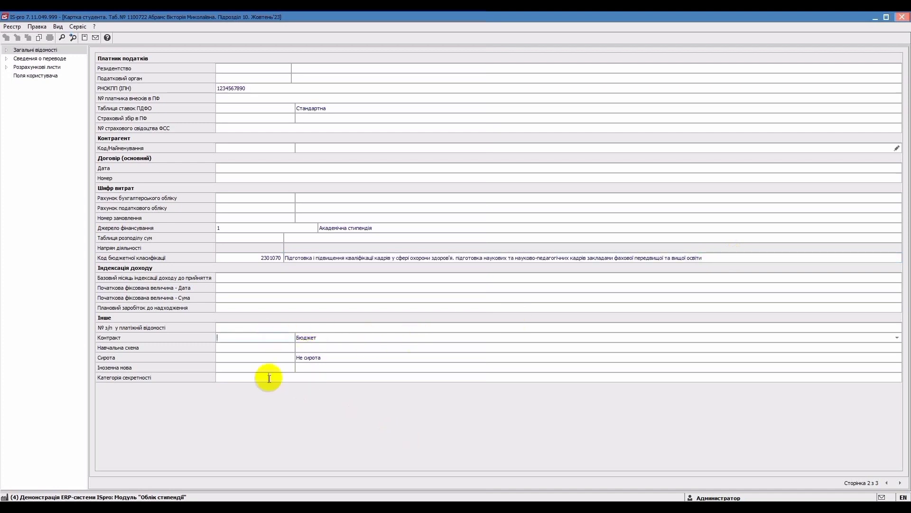
pyautogui.click(240, 358)
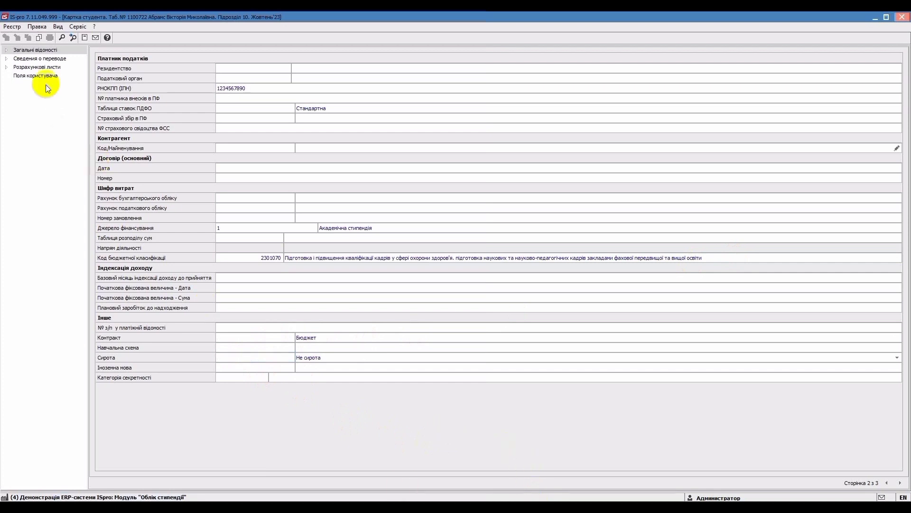
# Check the student's Розрахункові листи for 2023 and examine the accrual and deduction lines of the вересень payslip
pyautogui.click(38, 67)
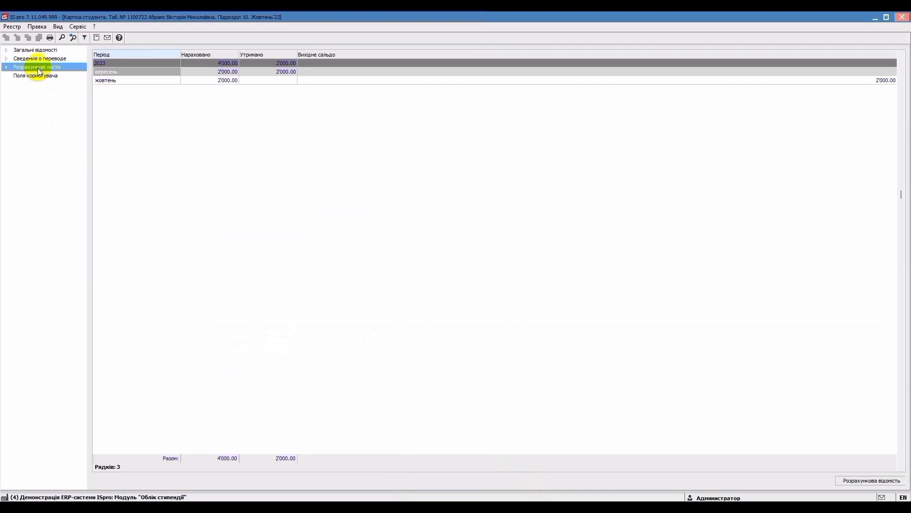
pyautogui.click(200, 64)
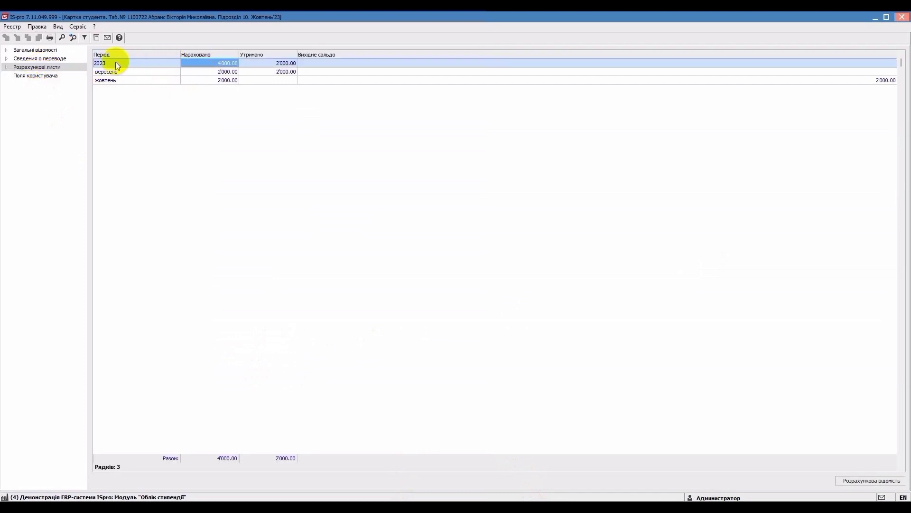
pyautogui.click(223, 73)
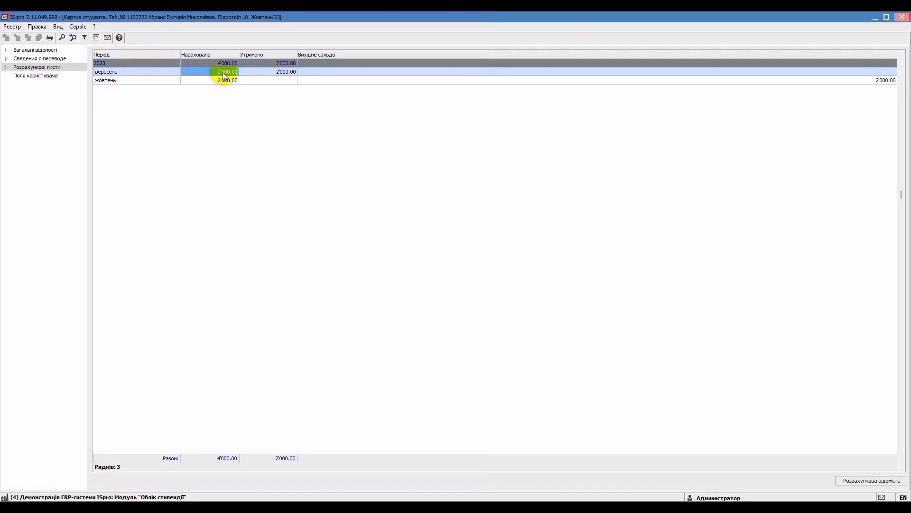
pyautogui.doubleClick(224, 75)
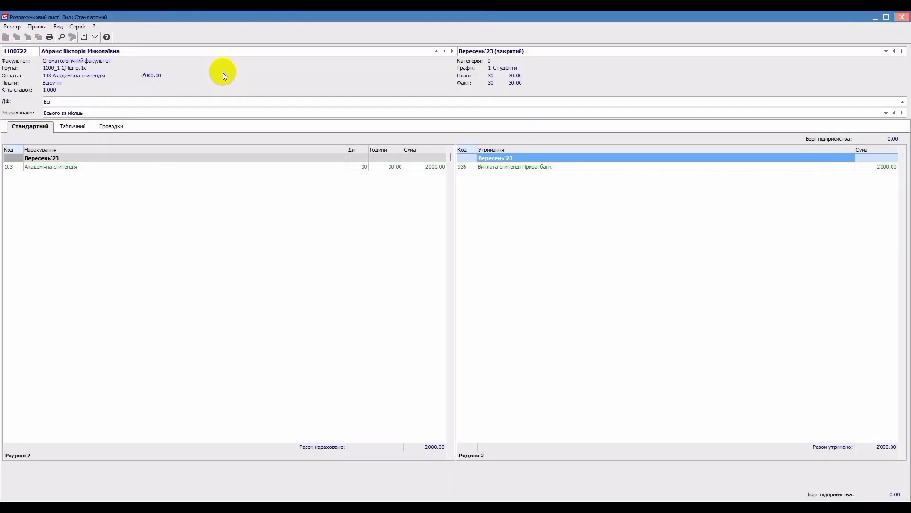
pyautogui.click(45, 167)
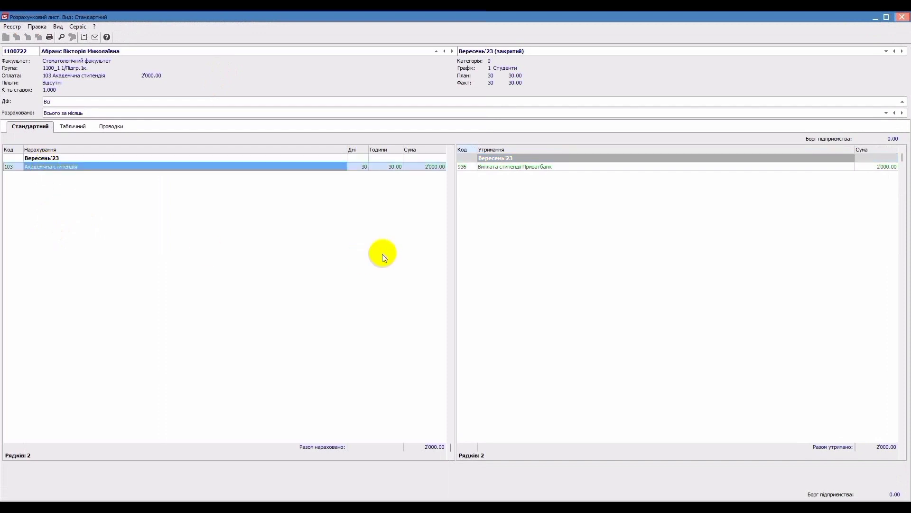
pyautogui.click(546, 167)
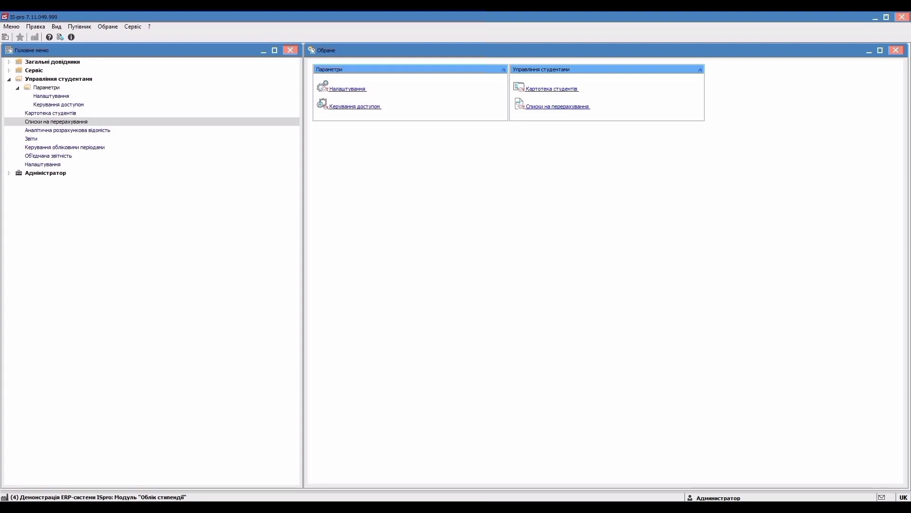
# Open Списки на перерахування and start forming documents for Жовтень'23 with payment type 936 Виплата стипендії Приватбанк
pyautogui.click(546, 107)
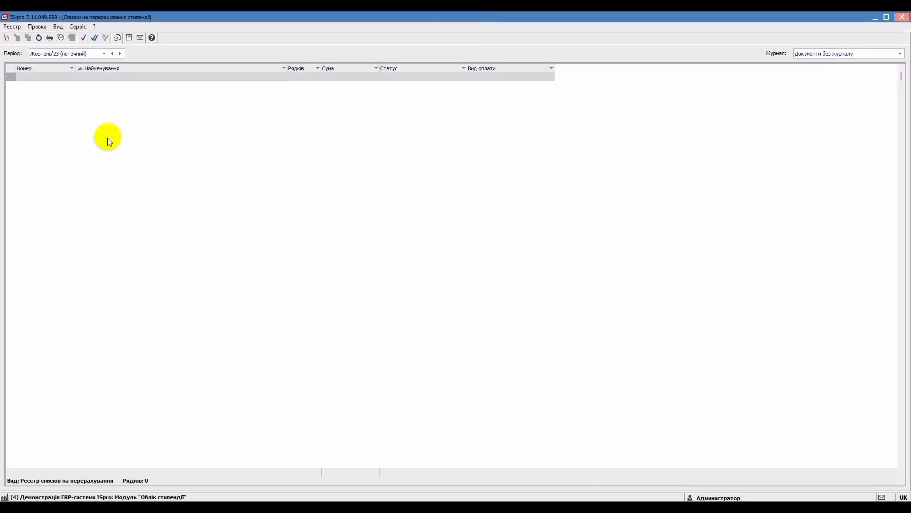
pyautogui.click(12, 27)
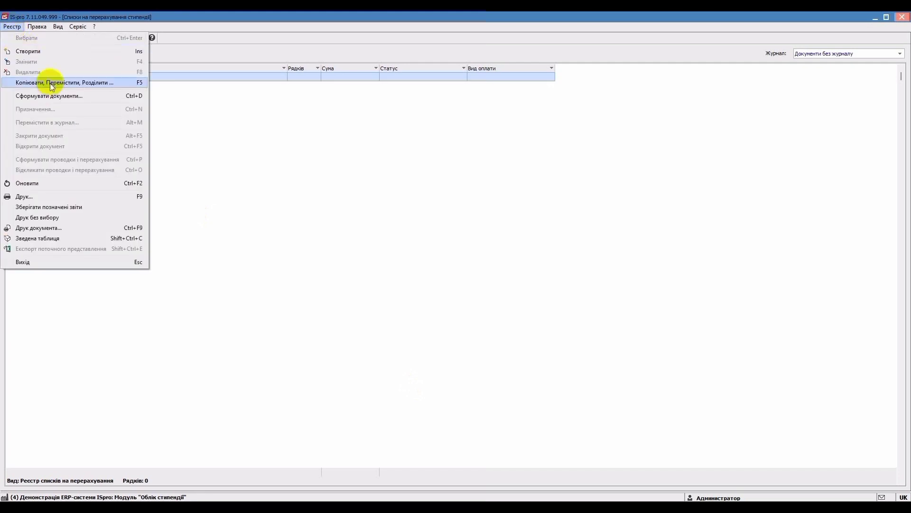
pyautogui.click(56, 96)
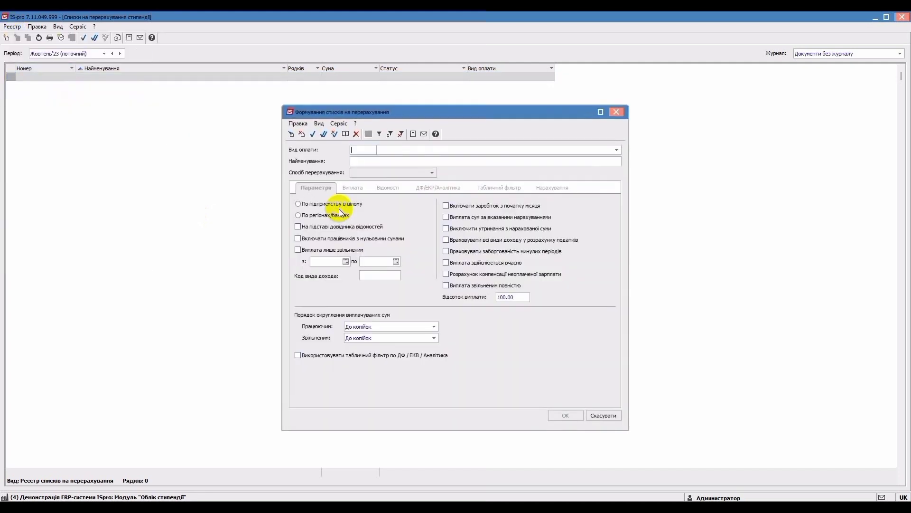
pyautogui.doubleClick(395, 150)
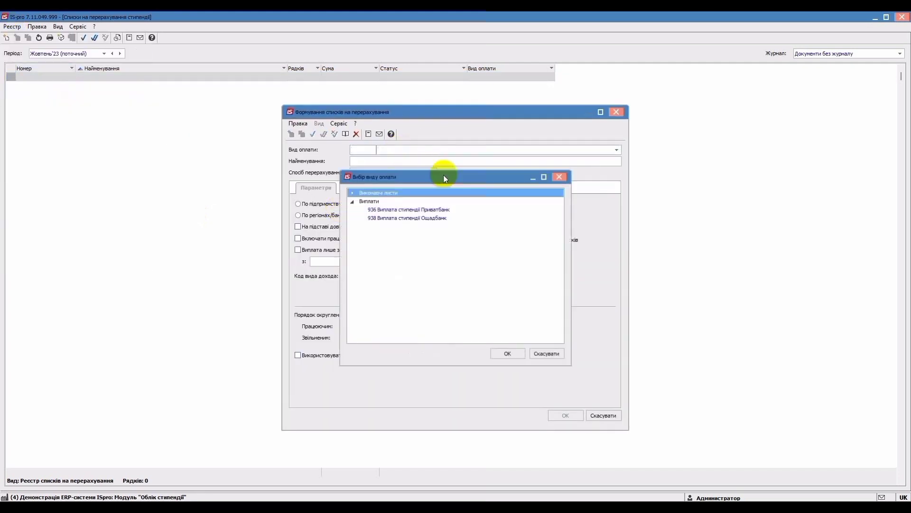
pyautogui.doubleClick(411, 210)
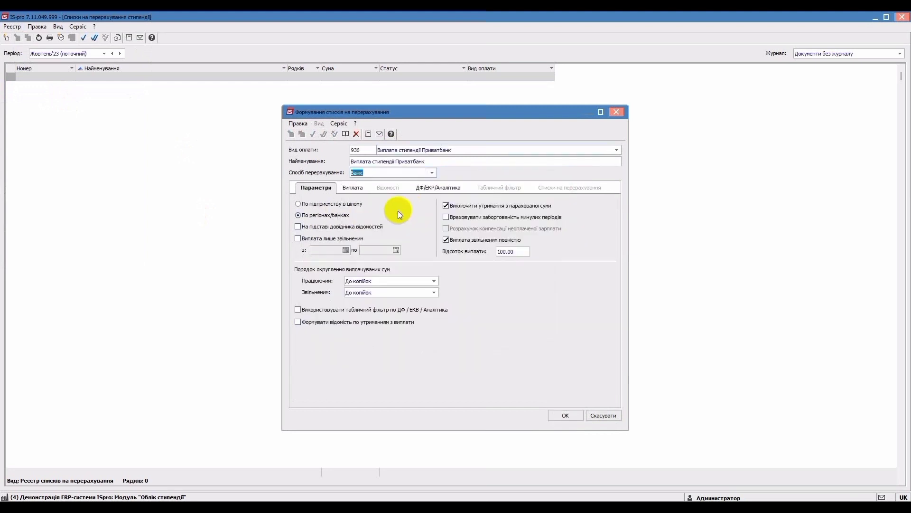
# Review the formation parameters, keep Окремий документ для кожного ДФ with all funding sources, and generate the transfer lists
pyautogui.click(298, 203)
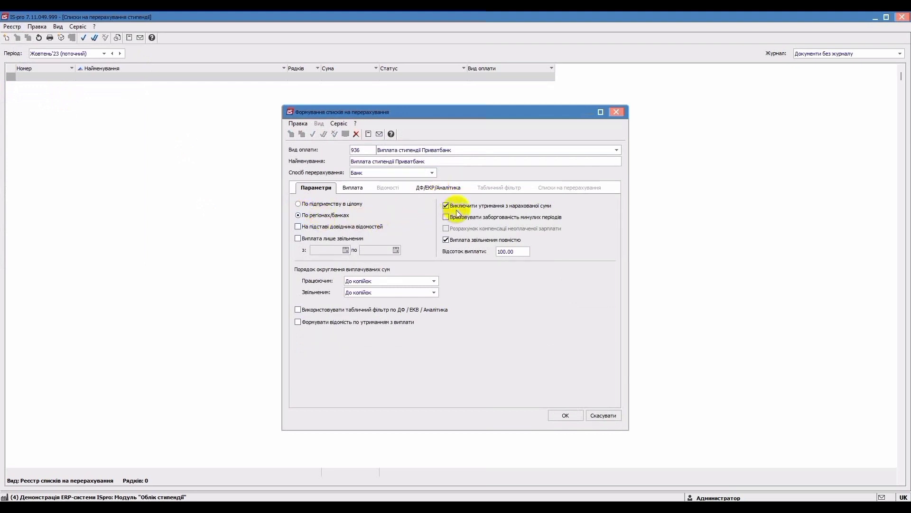
pyautogui.click(353, 189)
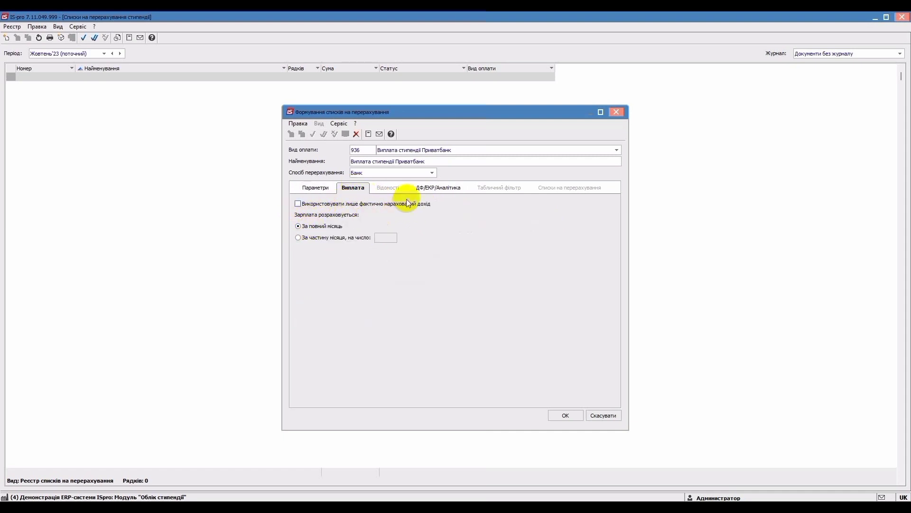
pyautogui.click(426, 188)
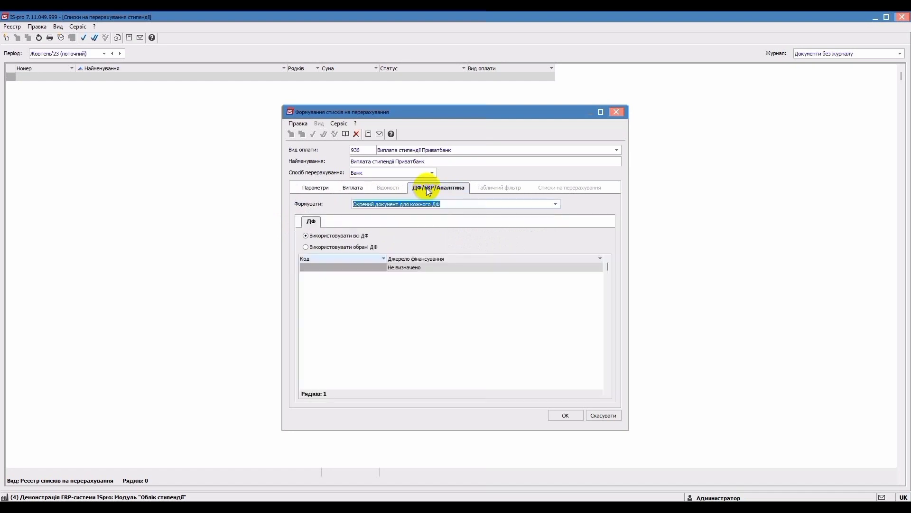
pyautogui.click(556, 204)
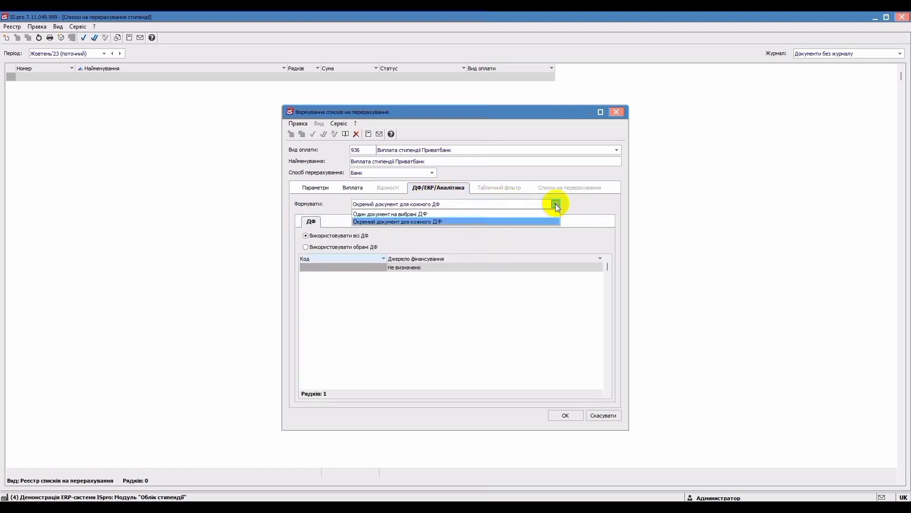
pyautogui.click(468, 220)
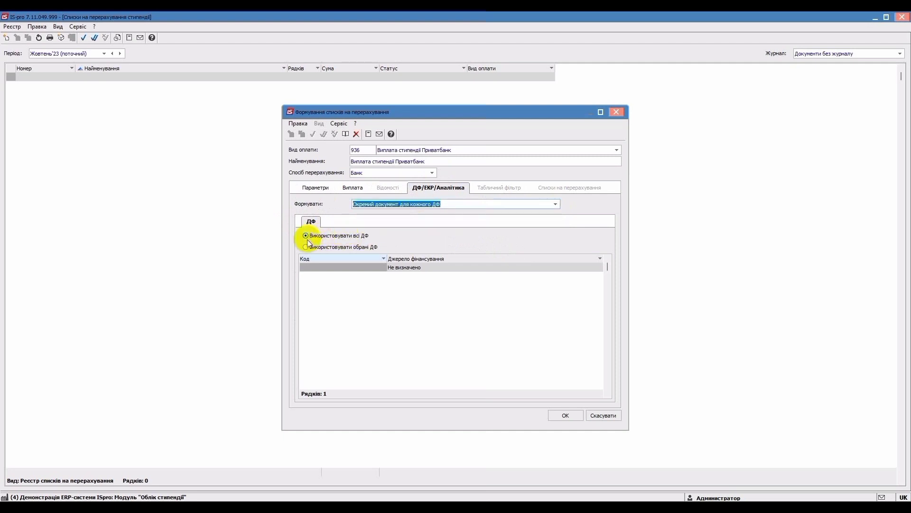
pyautogui.click(564, 414)
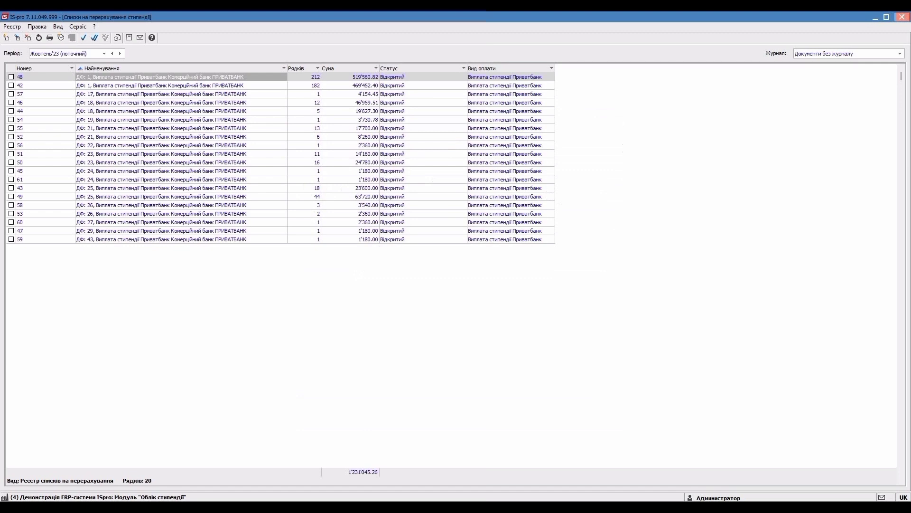
# Mark all generated transfer lists and close them with the transfer date 01/10/2023
pyautogui.click(36, 27)
pyautogui.click(51, 50)
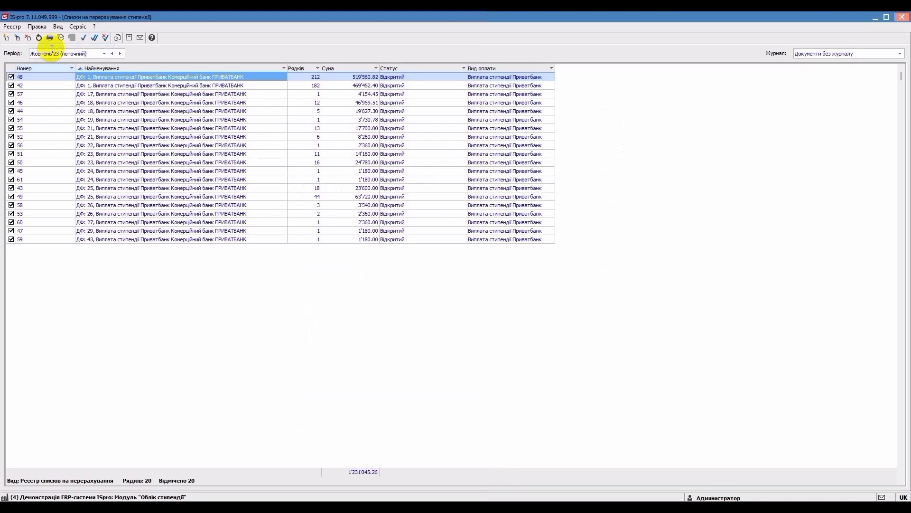
pyautogui.click(7, 27)
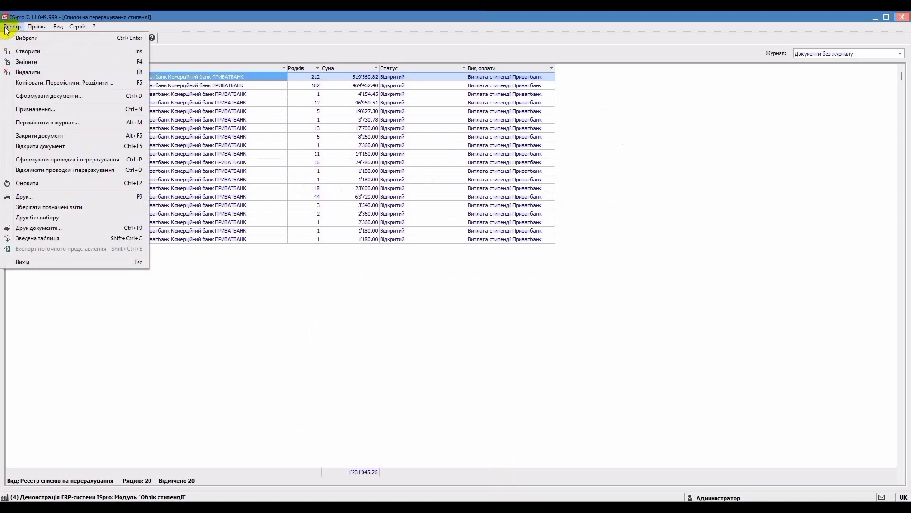
pyautogui.click(46, 135)
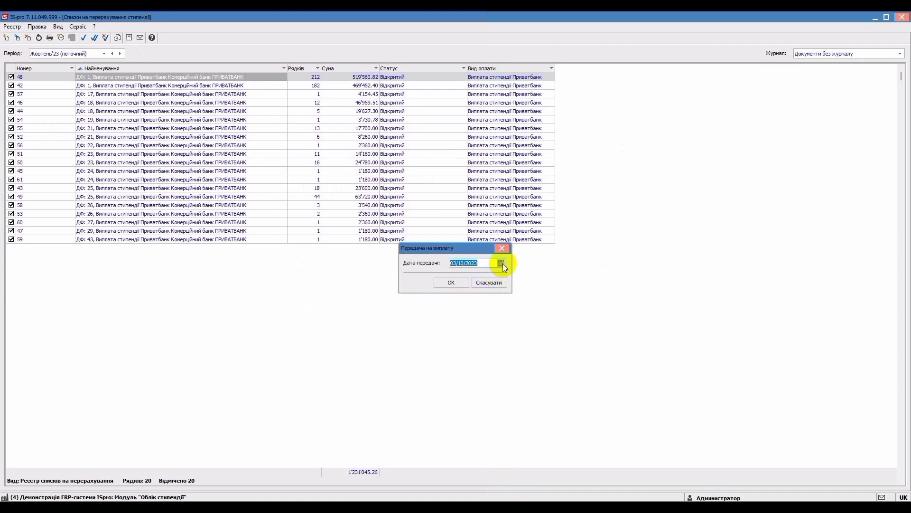
pyautogui.click(502, 263)
pyautogui.click(487, 318)
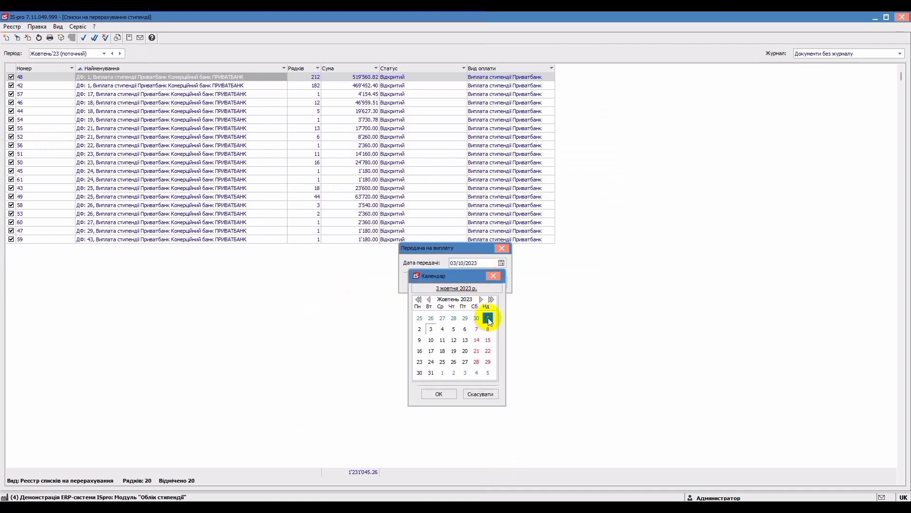
pyautogui.click(441, 394)
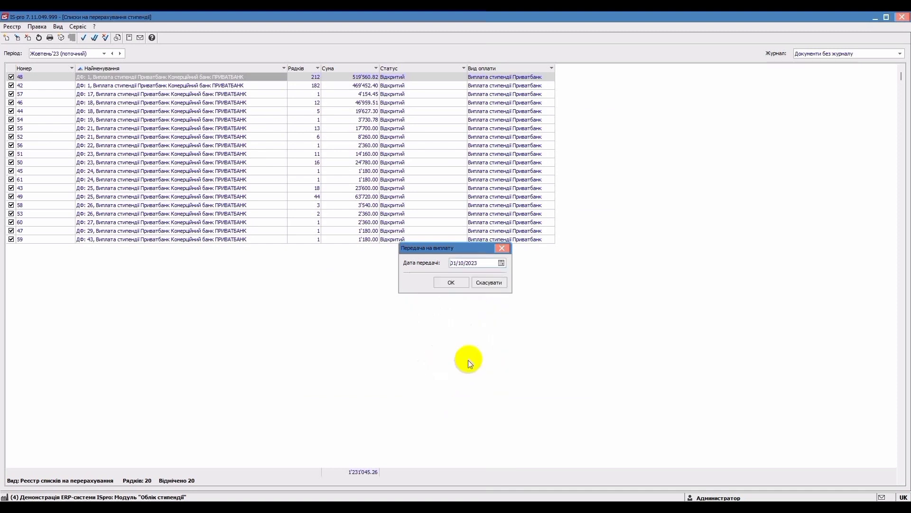
pyautogui.click(452, 282)
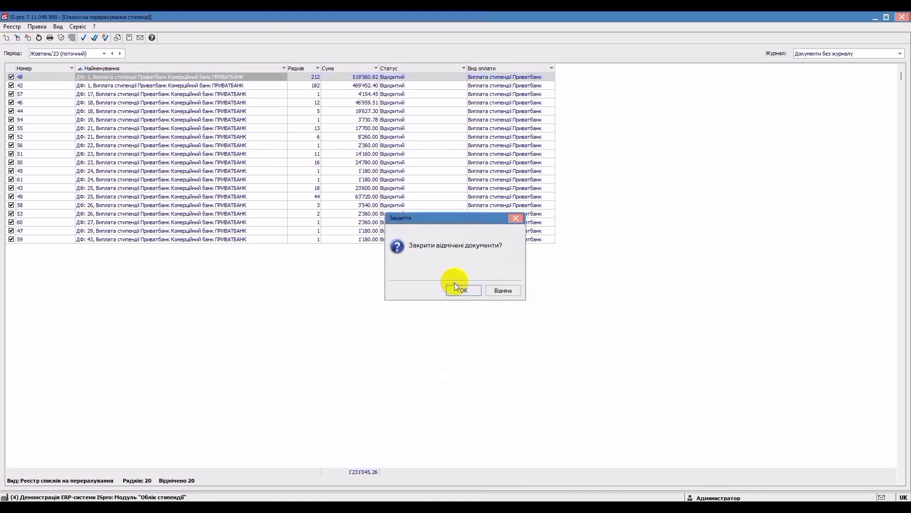
pyautogui.click(464, 290)
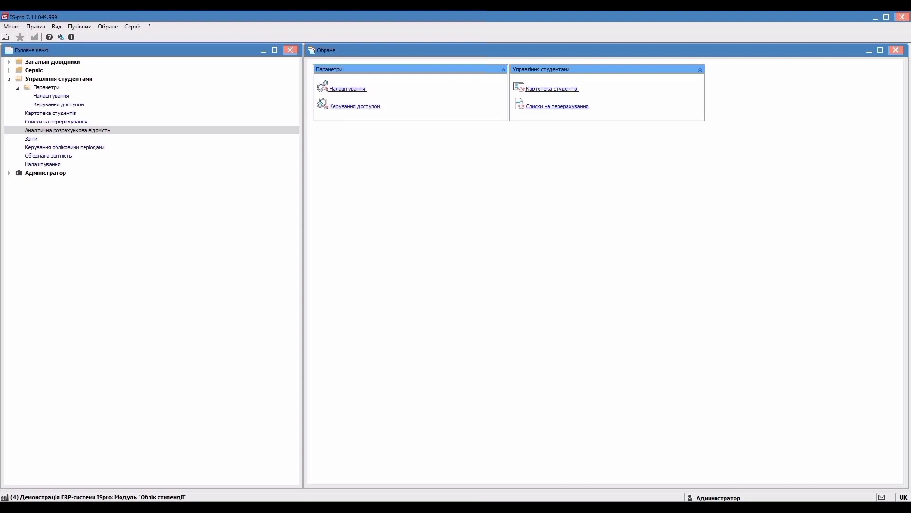
# Open Аналітична розрахункова відомість, recalculating both Стипендію and Проводки for Жовтень'23
pyautogui.doubleClick(92, 131)
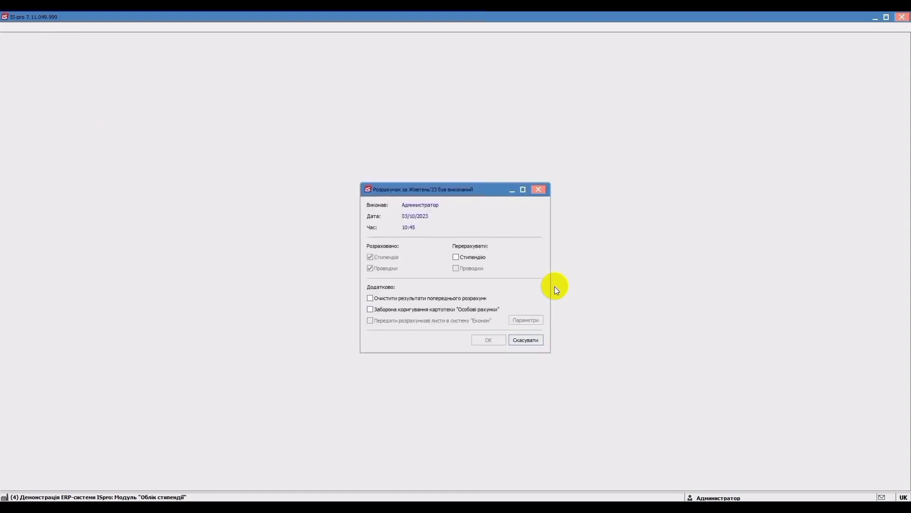
pyautogui.click(456, 257)
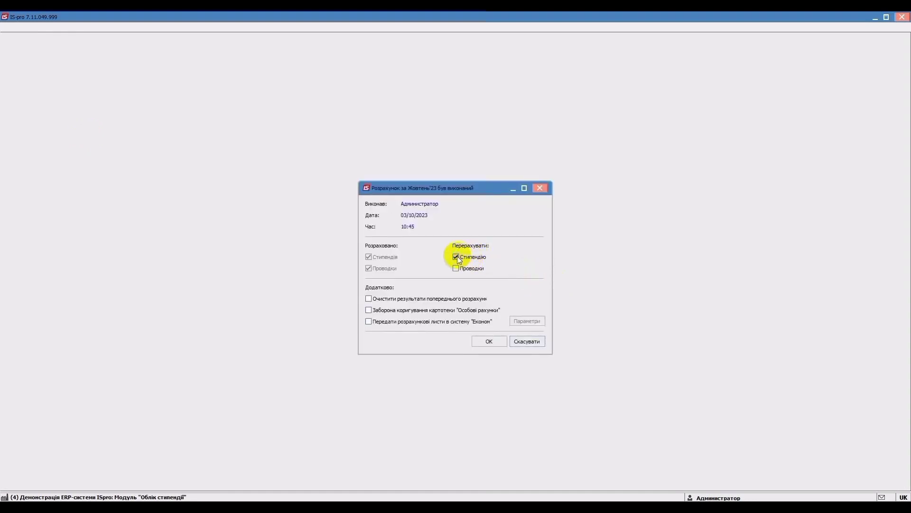
pyautogui.click(456, 269)
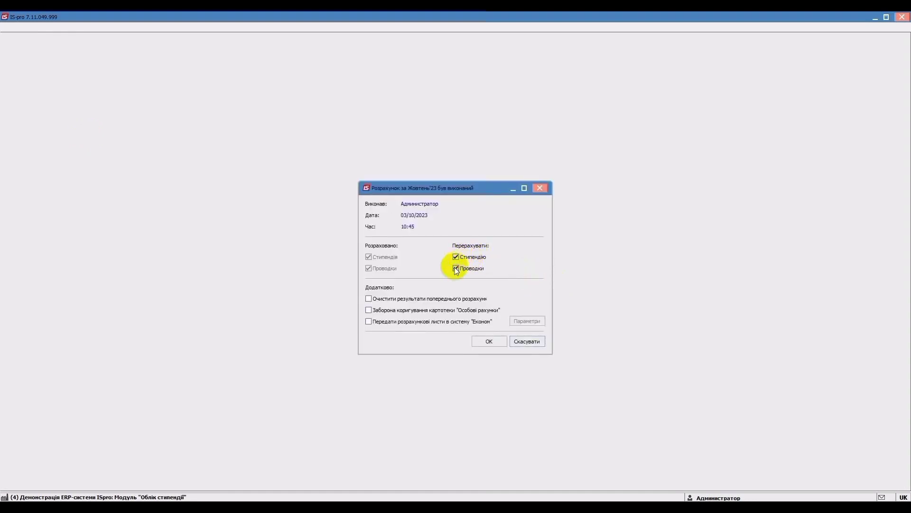
pyautogui.click(489, 341)
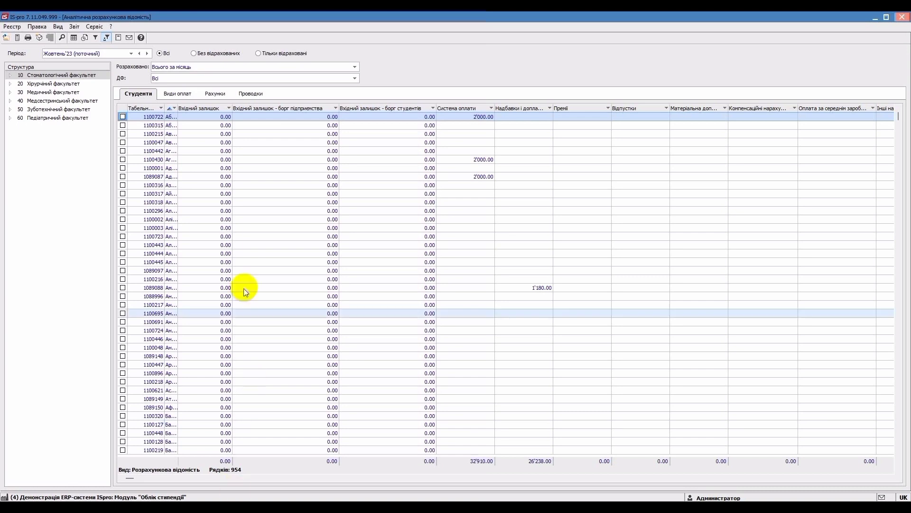
# Examine the Вхідний залишок and accrual columns, from Система оплати through Компенсаційні нарахування, in the first student's row
pyautogui.click(206, 117)
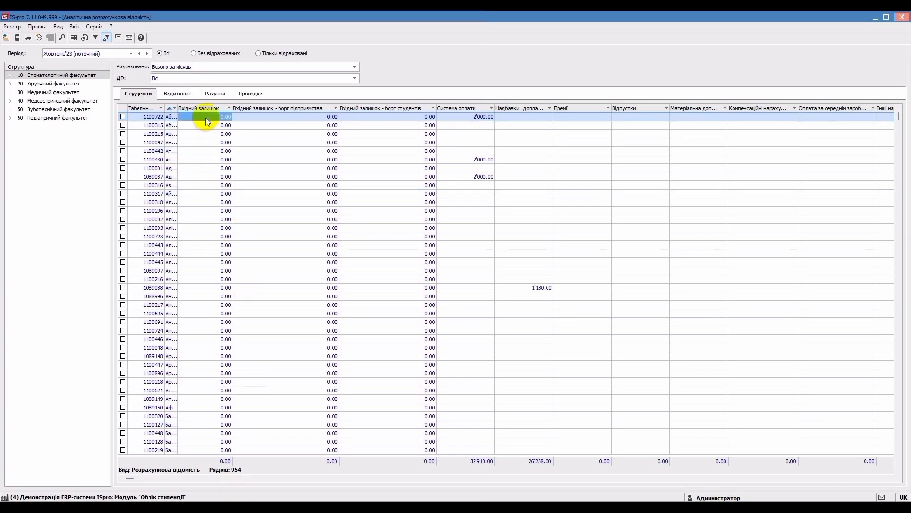
pyautogui.click(301, 118)
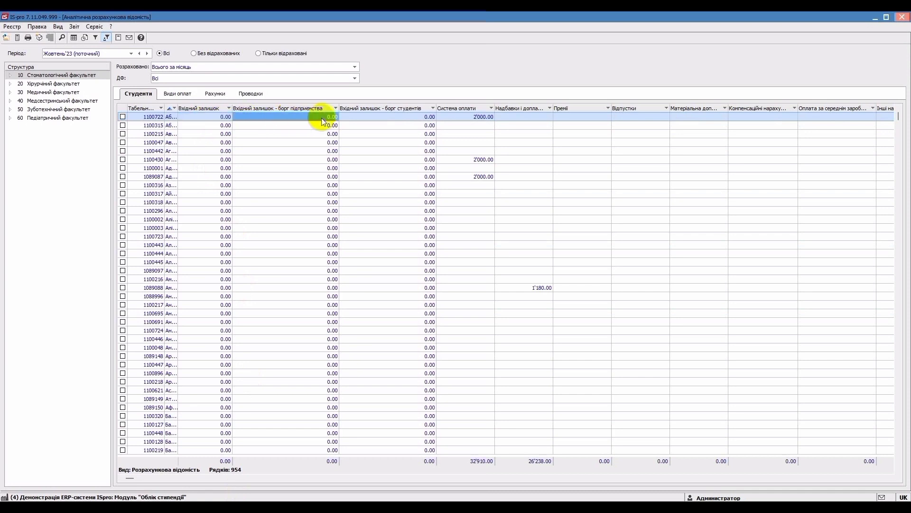
pyautogui.click(393, 117)
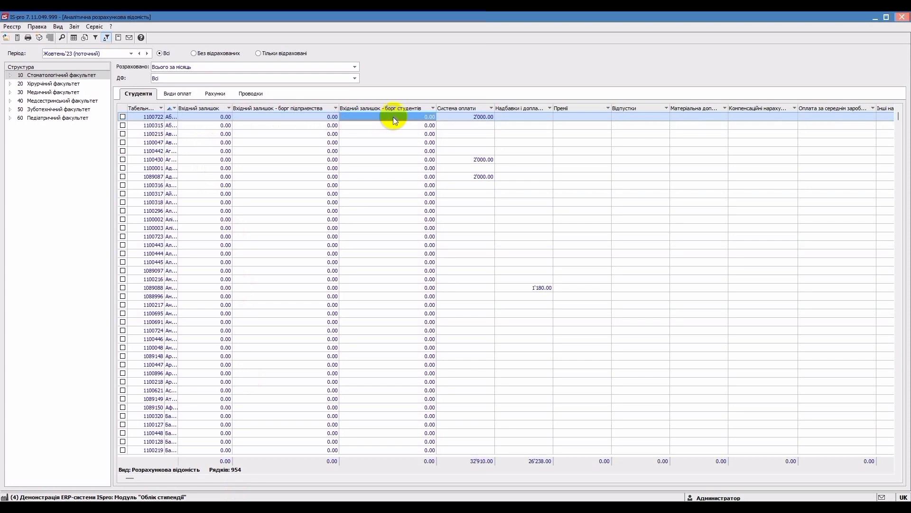
pyautogui.click(476, 117)
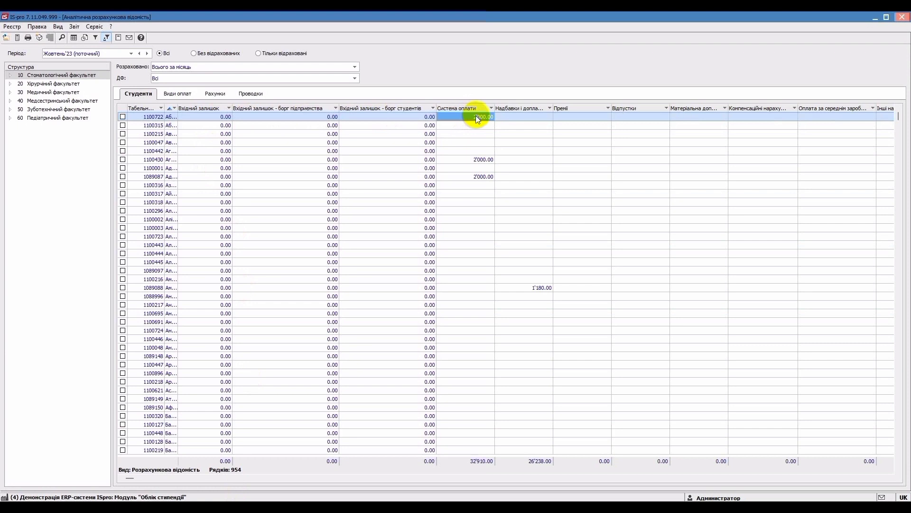
pyautogui.click(520, 115)
pyautogui.click(588, 115)
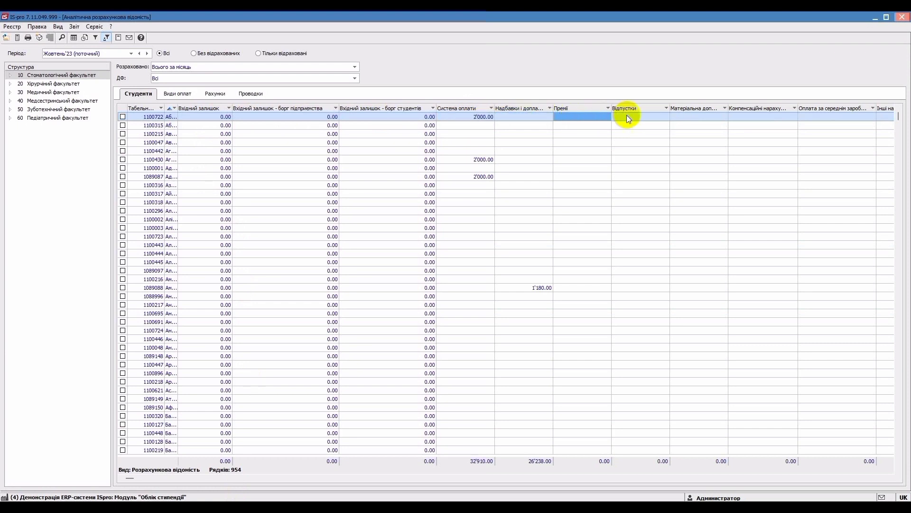
pyautogui.click(646, 115)
pyautogui.click(708, 114)
pyautogui.click(764, 118)
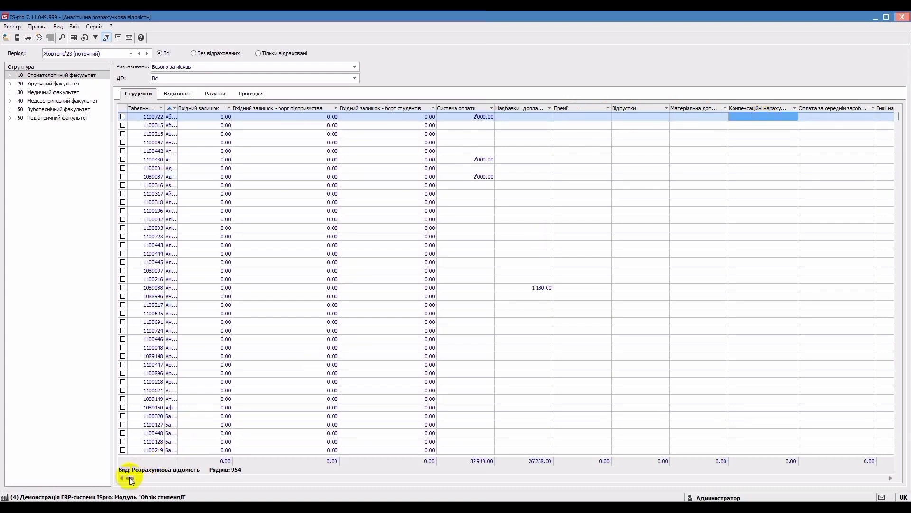
# Examine the deduction columns from Податки through Утримано and the Вихідний залишок columns in the same student's row
pyautogui.click(881, 479)
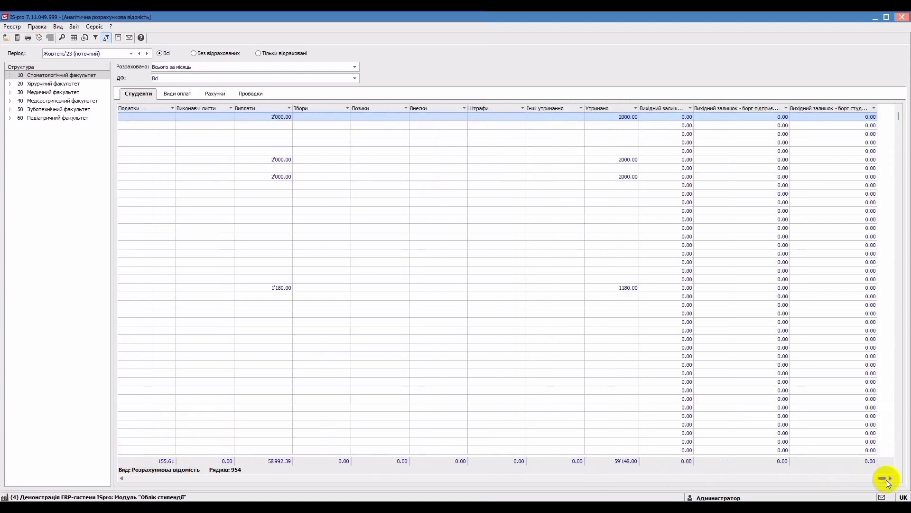
pyautogui.click(138, 116)
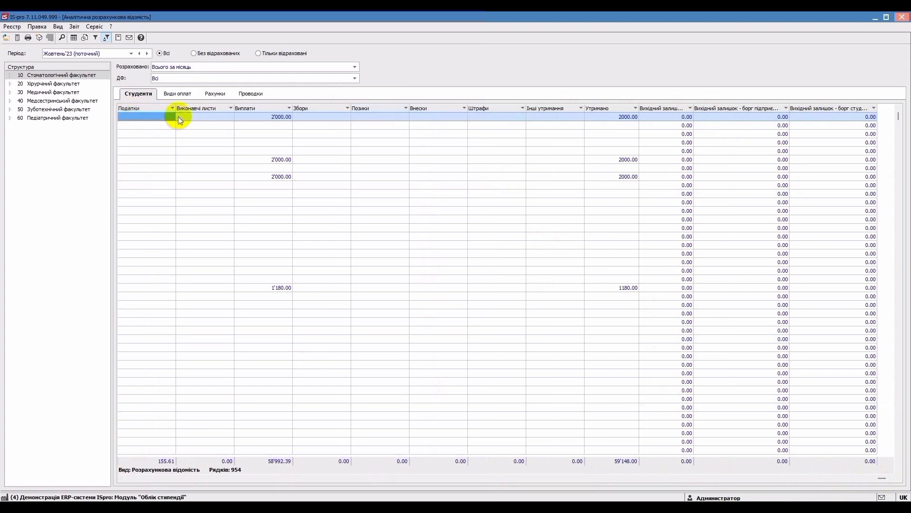
pyautogui.click(201, 117)
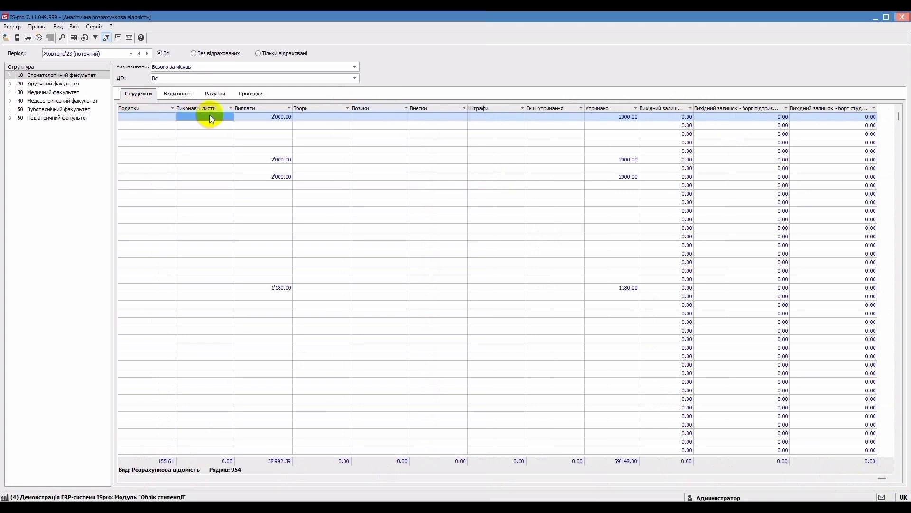
pyautogui.click(277, 117)
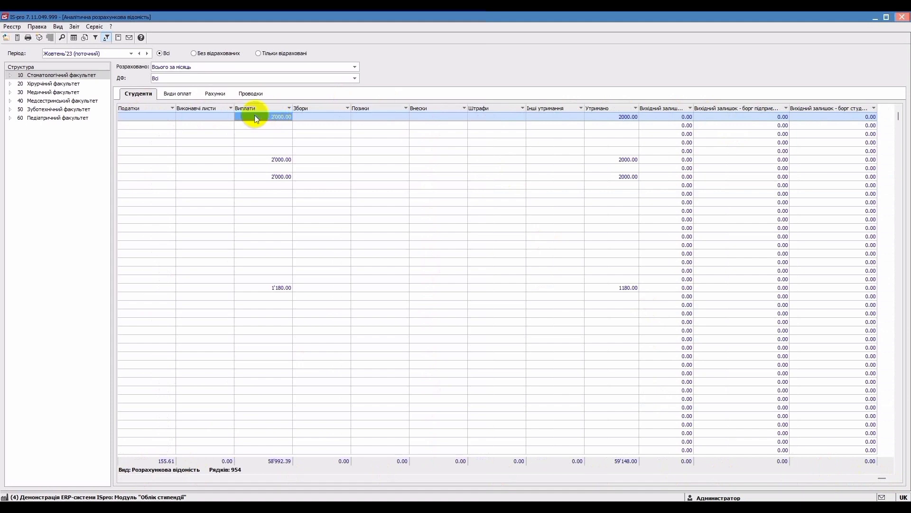
pyautogui.click(318, 115)
pyautogui.click(375, 115)
pyautogui.click(436, 115)
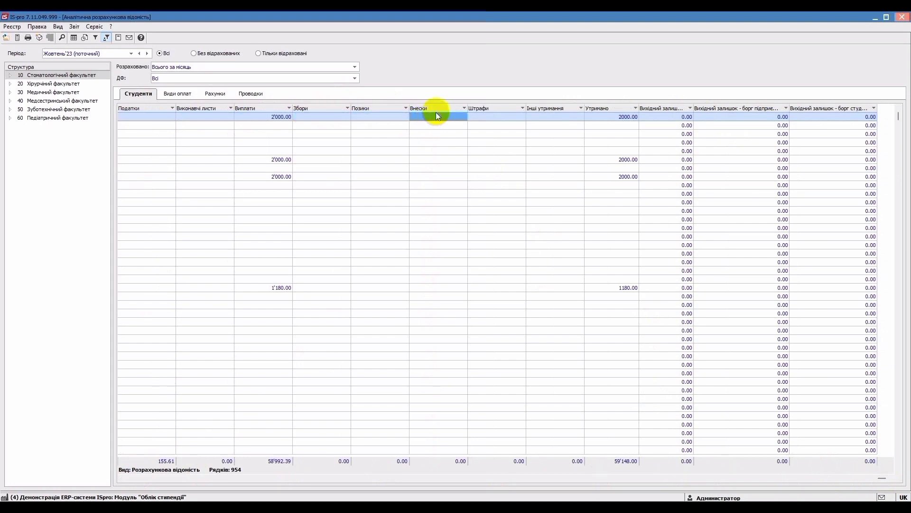
pyautogui.click(483, 116)
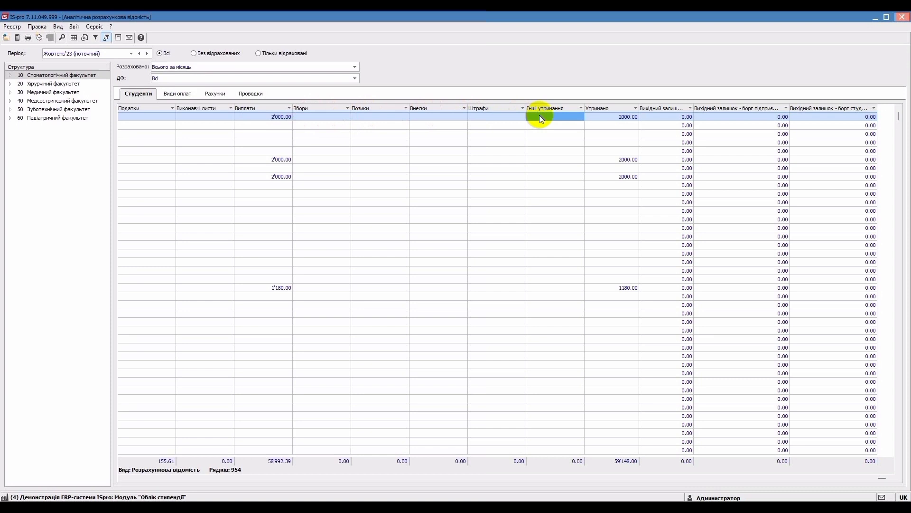
pyautogui.click(619, 119)
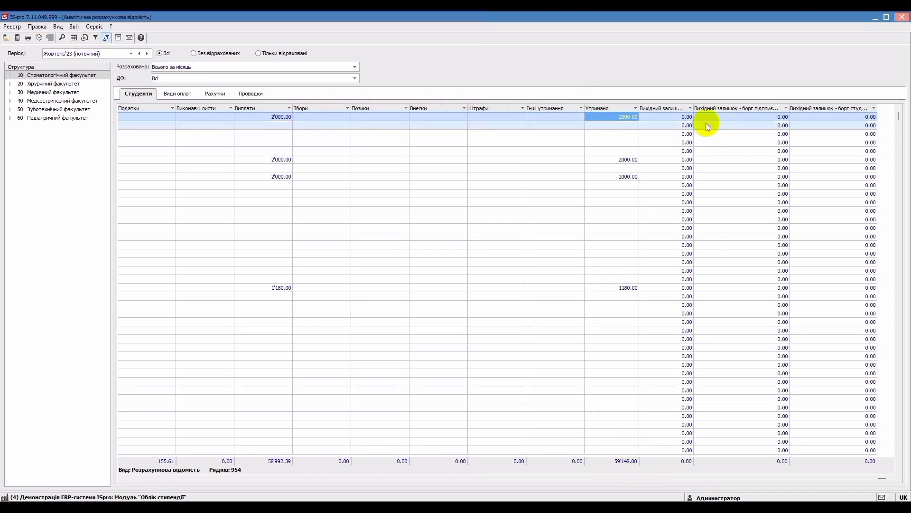
pyautogui.click(683, 118)
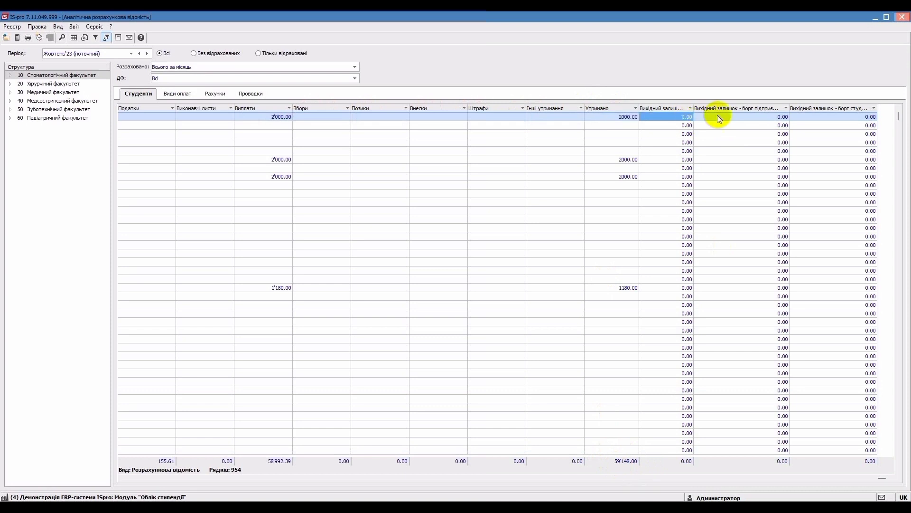
pyautogui.click(765, 118)
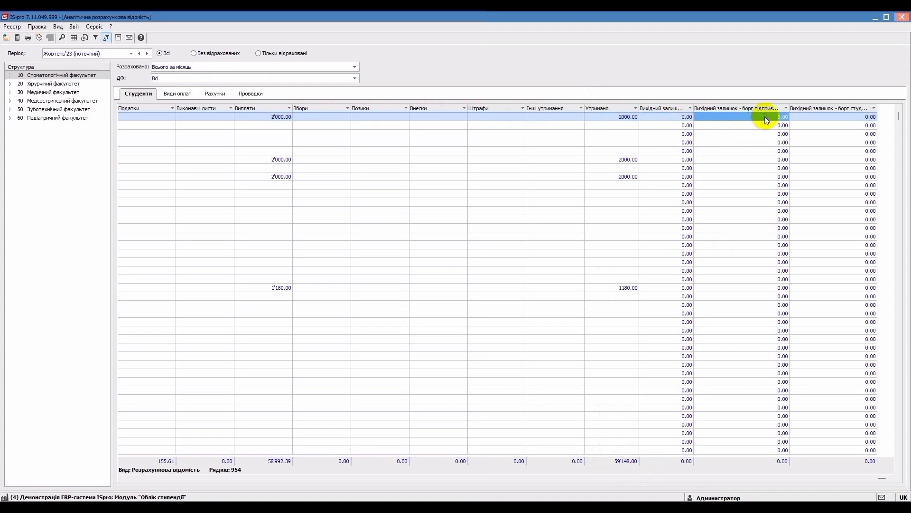
pyautogui.click(841, 117)
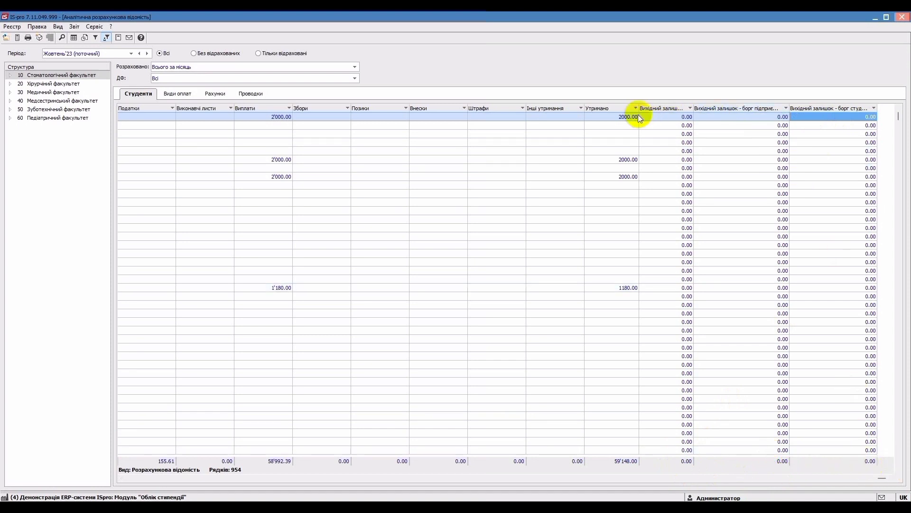
# Open the first student's Розрахунковий лист, check the Виплата стипендії Приватбанк amount, and close both the payslip and the analytical statement
pyautogui.click(625, 116)
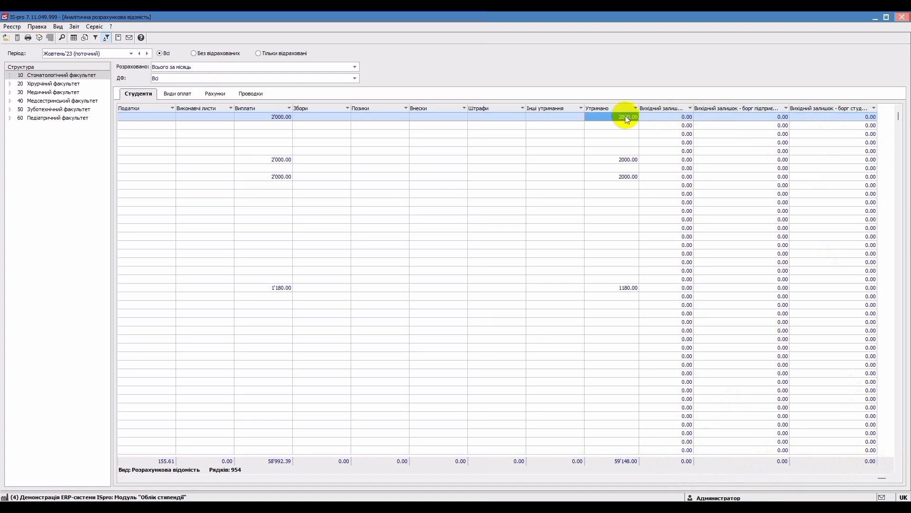
pyautogui.click(12, 26)
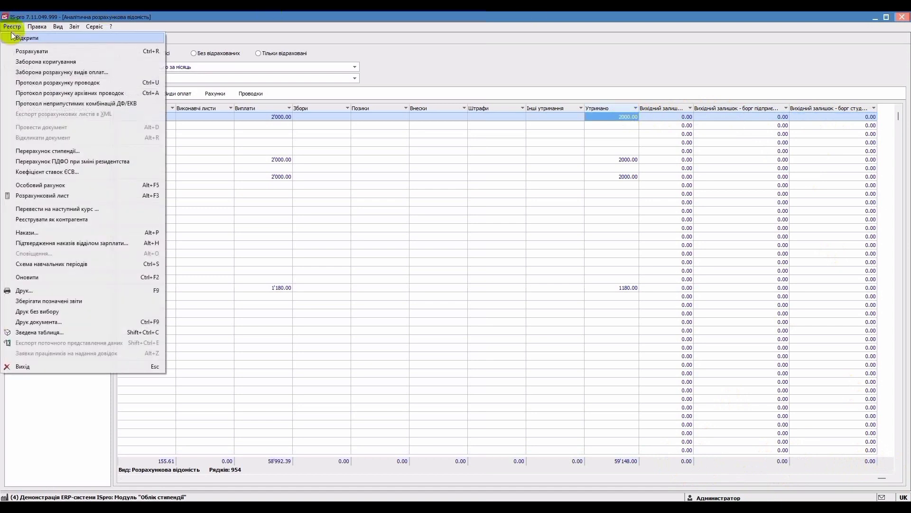
pyautogui.click(54, 195)
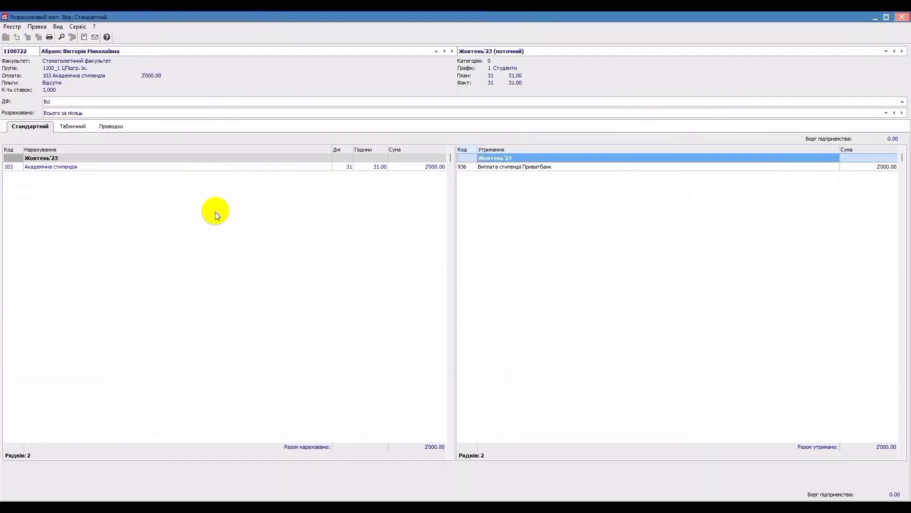
pyautogui.click(884, 166)
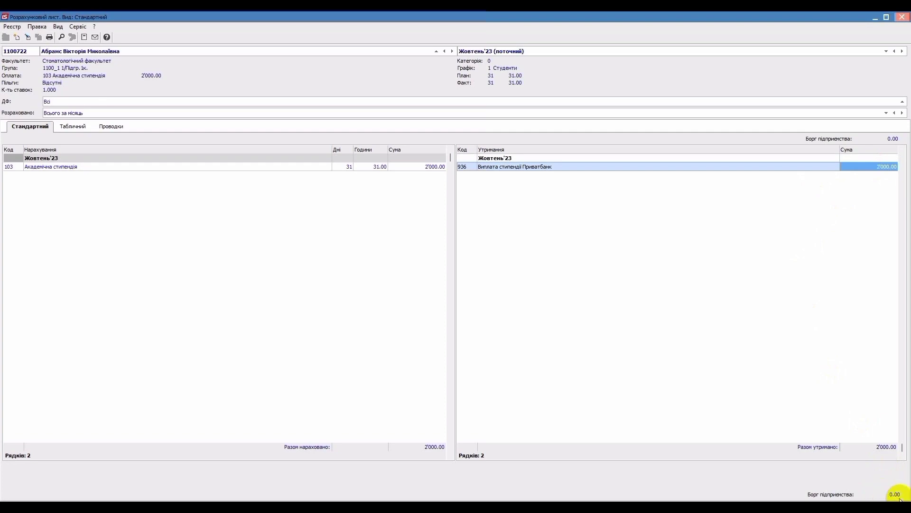
pyautogui.click(902, 18)
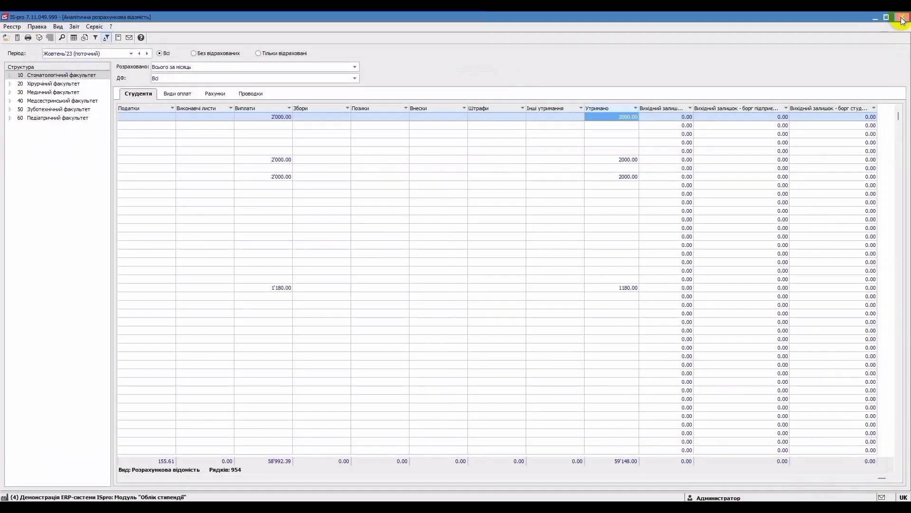
pyautogui.click(902, 18)
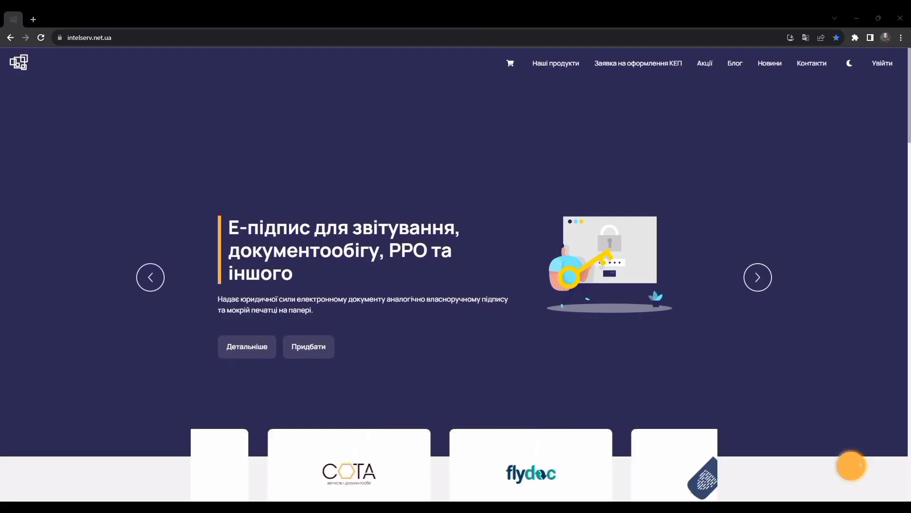
# Switch to the intelserv.net.ua website in the browser and open the ISpro: Освіта details page from Наші продукти
pyautogui.click(143, 38)
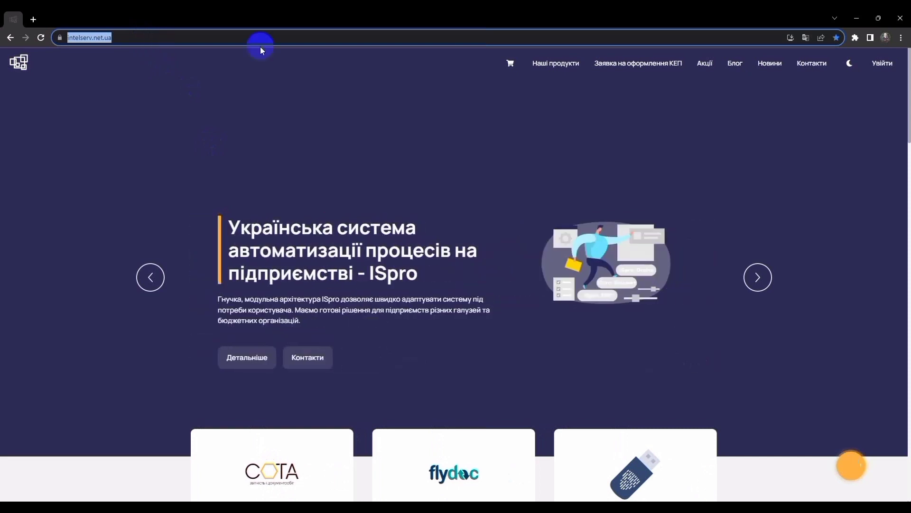
pyautogui.click(554, 67)
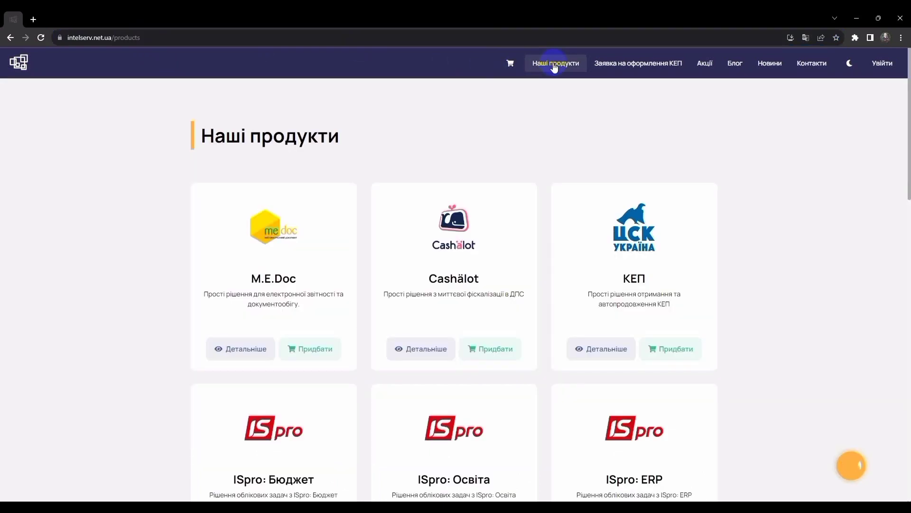
pyautogui.scroll(-3, 790, 195)
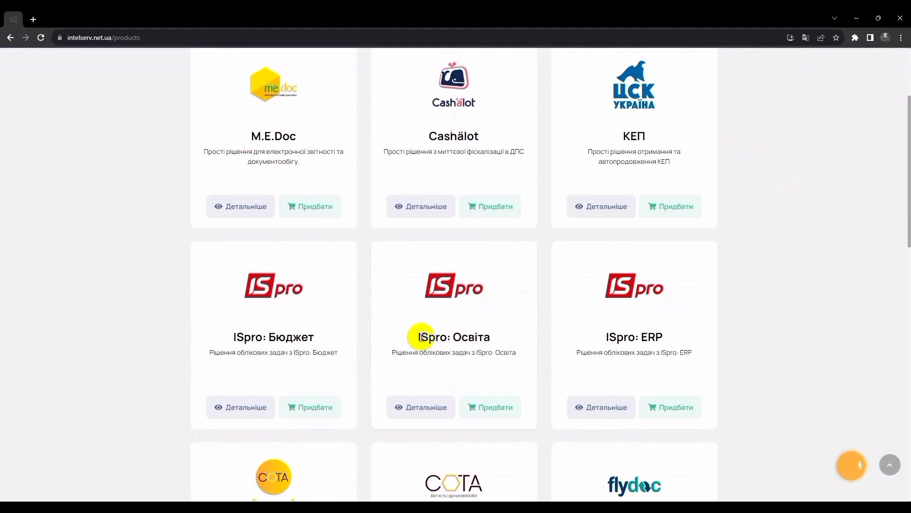
pyautogui.click(426, 408)
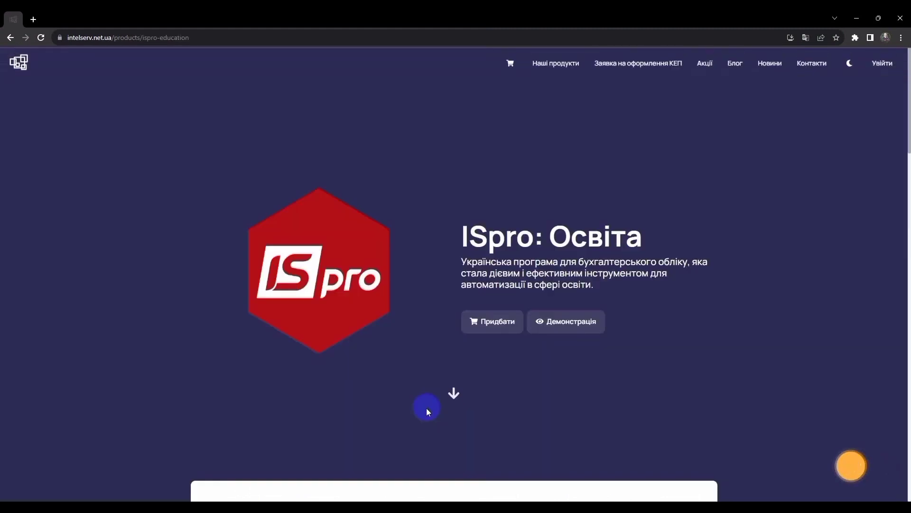
# Open the Заявка на демонстрацію form for ISpro: Освіта and go through its contact phone and email fields
pyautogui.click(573, 325)
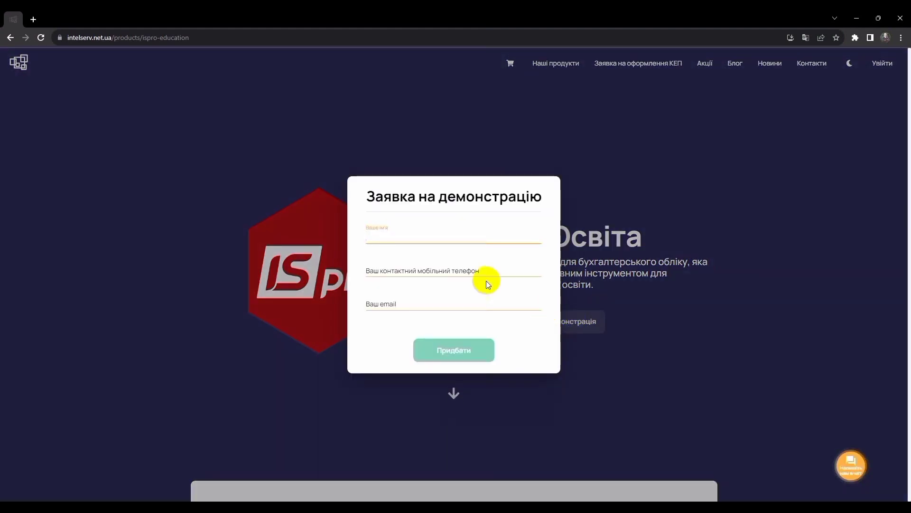
pyautogui.click(384, 270)
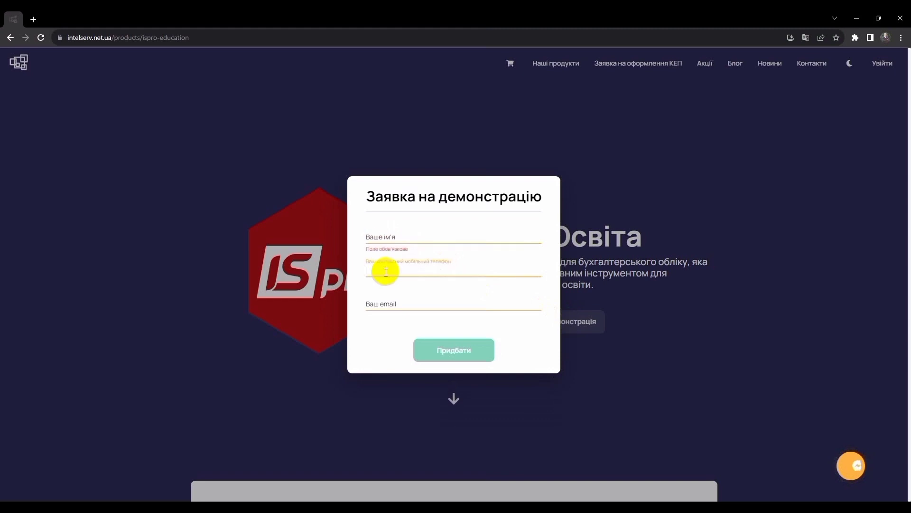
pyautogui.click(386, 299)
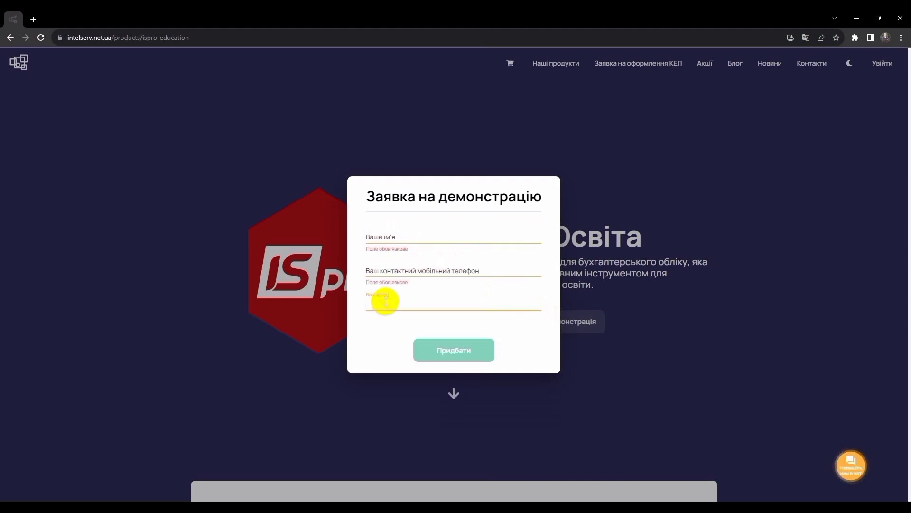